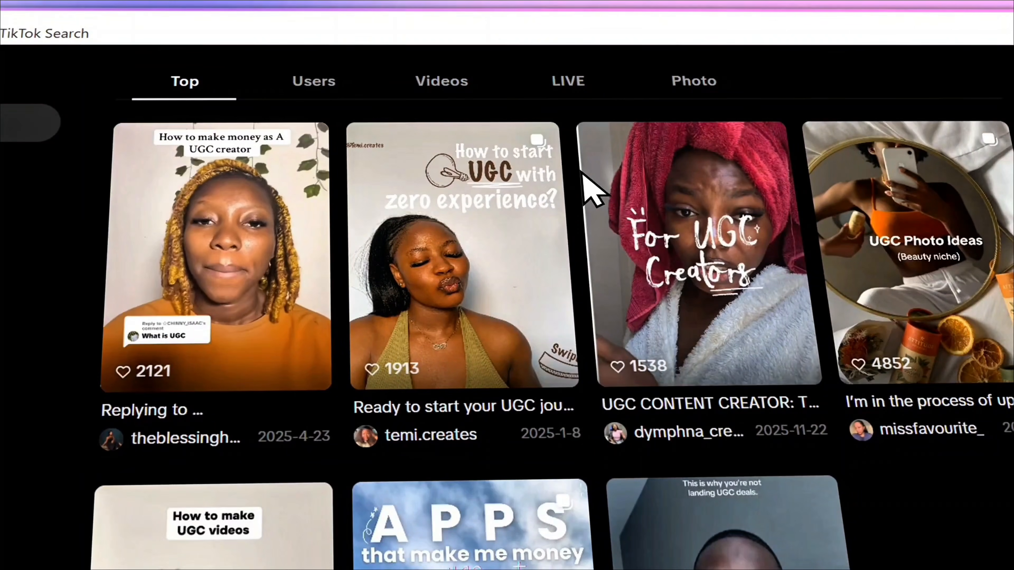
- Browse the "ugc" search results and open the "how to start UGC in 5 days with 0 experience" video
scroll(605, 199, "down", 5)
scroll(463, 351, "down", 5)
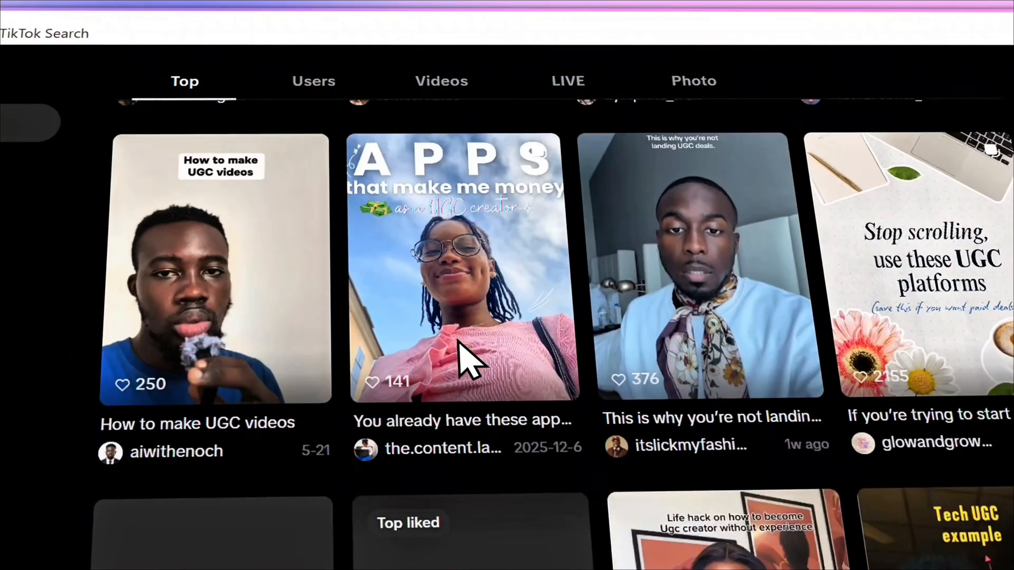
scroll(467, 348, "down", 2)
scroll(467, 347, "down", 12)
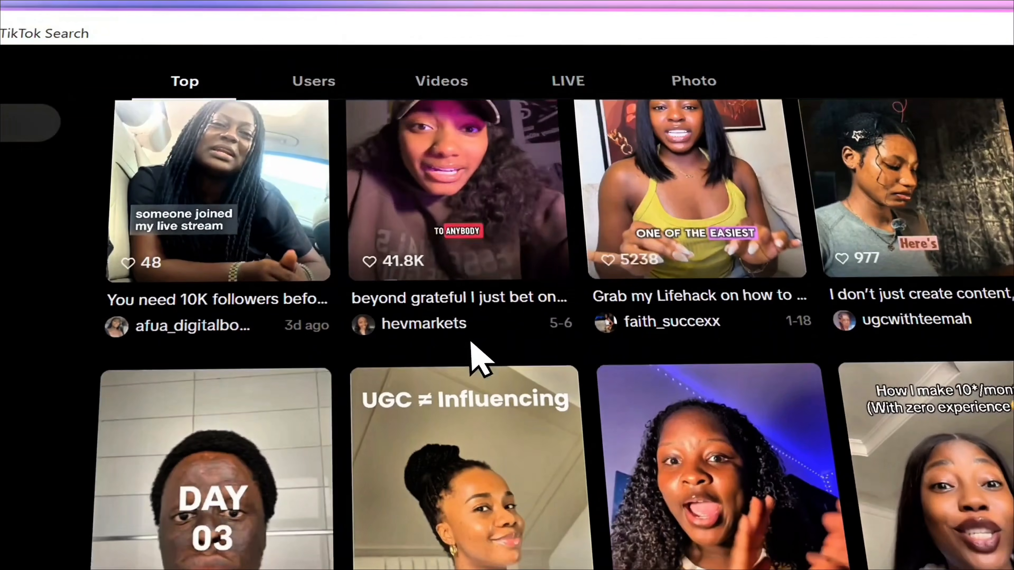
scroll(464, 343, "down", 6)
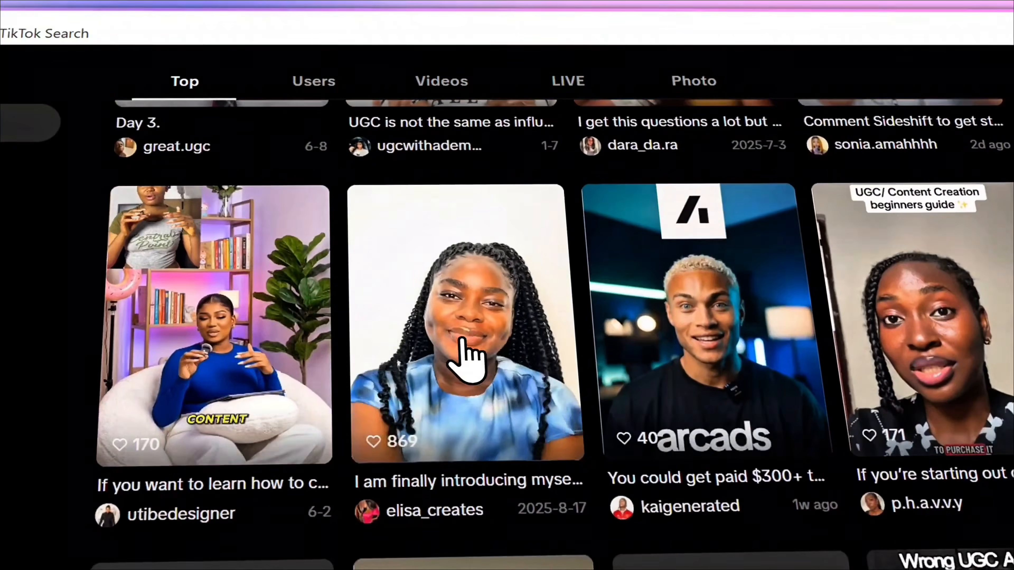
scroll(465, 355, "down", 1)
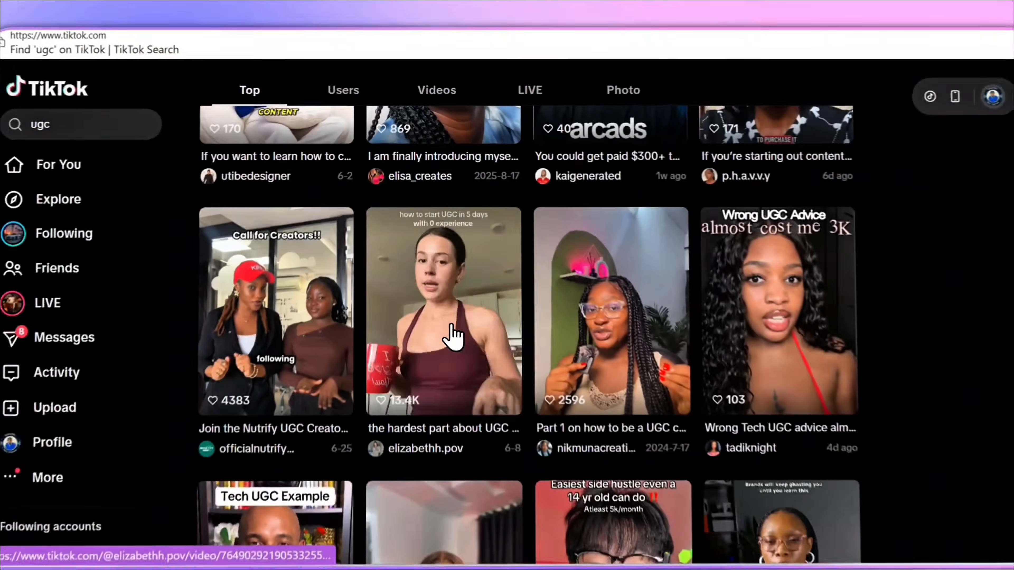
left_click(475, 383)
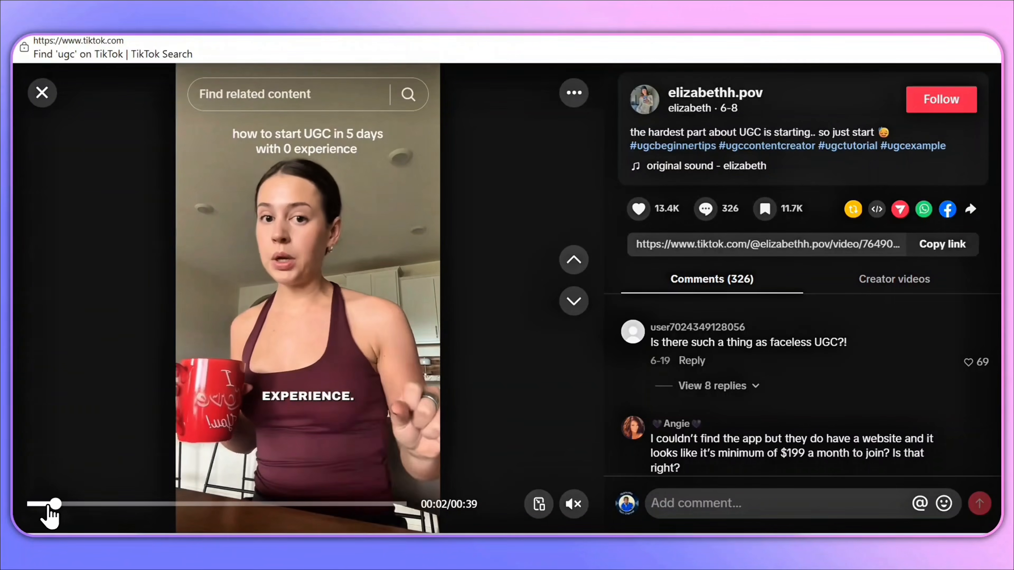
- Pause the video at its very start and capture a screenshot of just the video frame
left_click(28, 505)
left_click(264, 340)
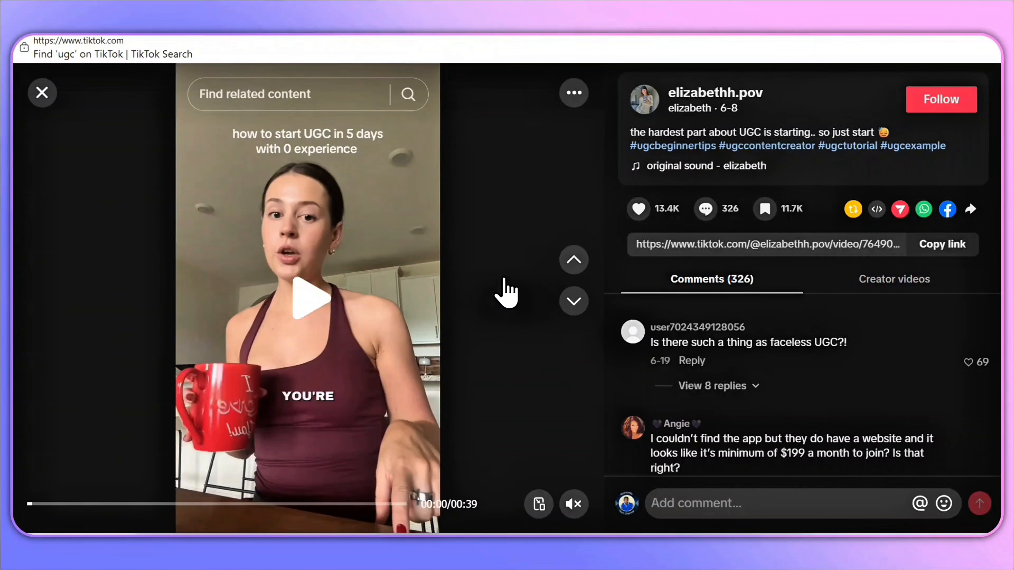
key("Print")
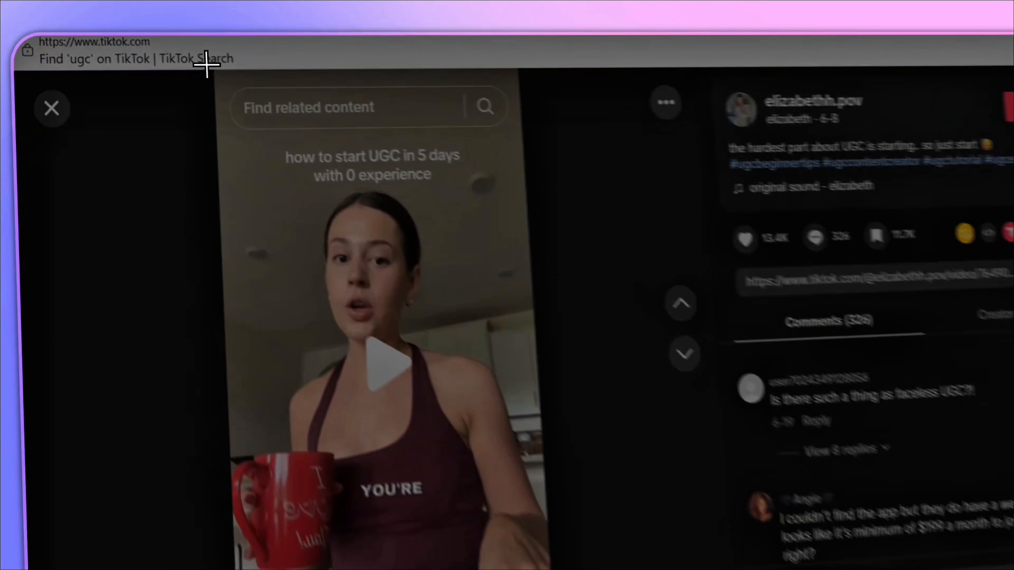
left_click_drag(172, 56, 487, 440)
left_click_drag(560, 563, 491, 564)
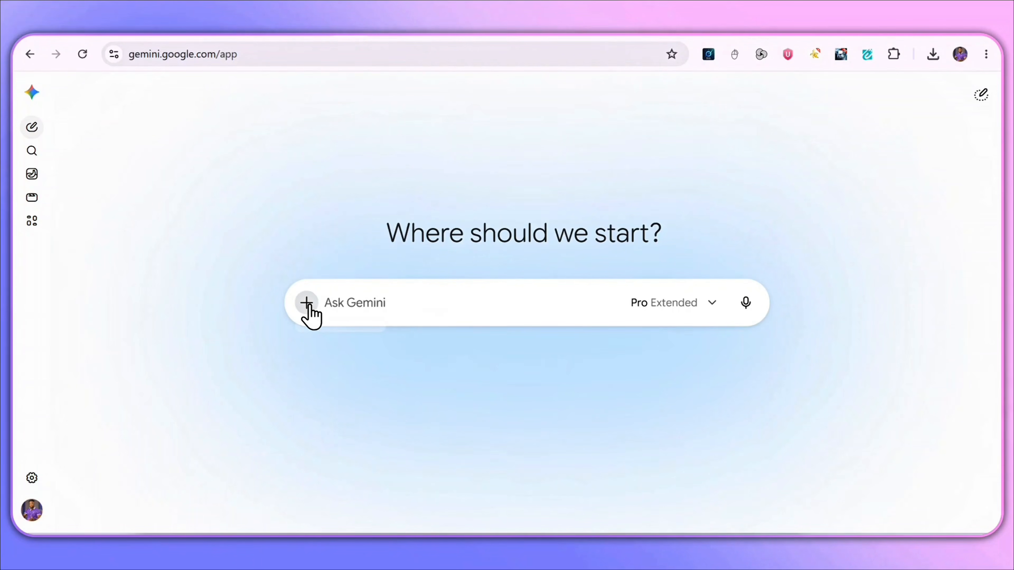
- Switch to Gemini, attach the captured video screenshot to a chat, and check it in the enlarged view, saving on exit
left_click(306, 303)
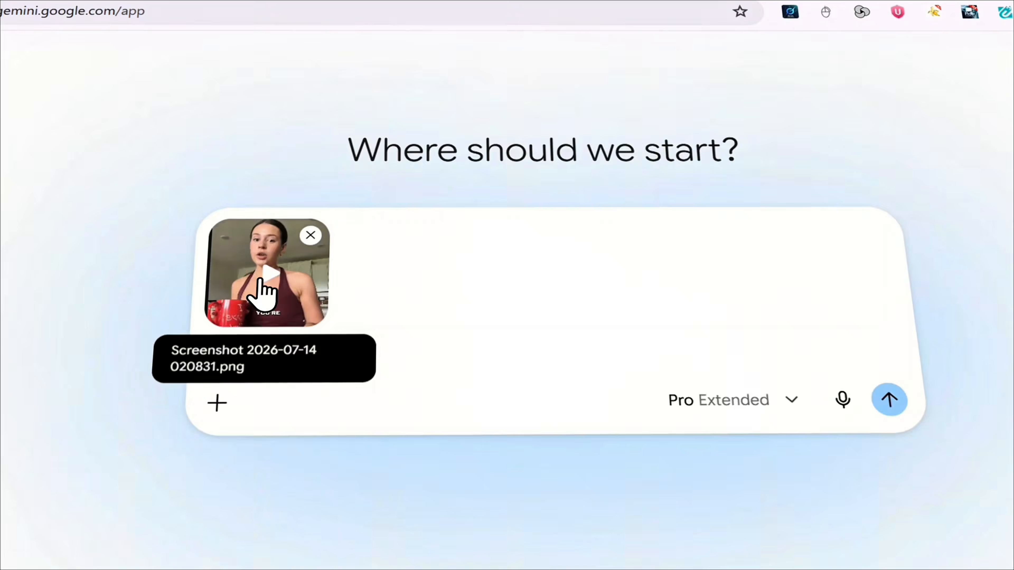
left_click(265, 287)
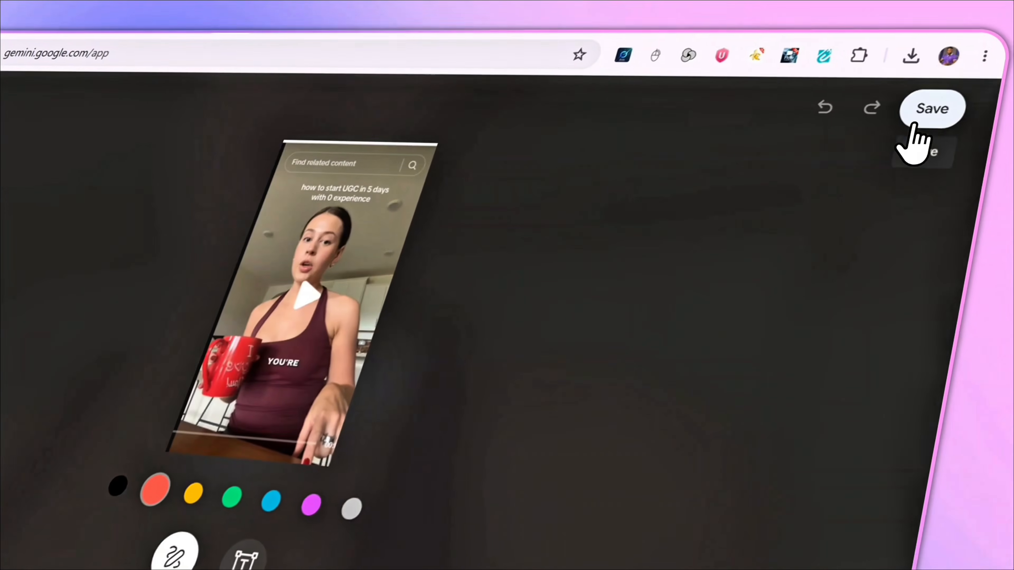
left_click(917, 118)
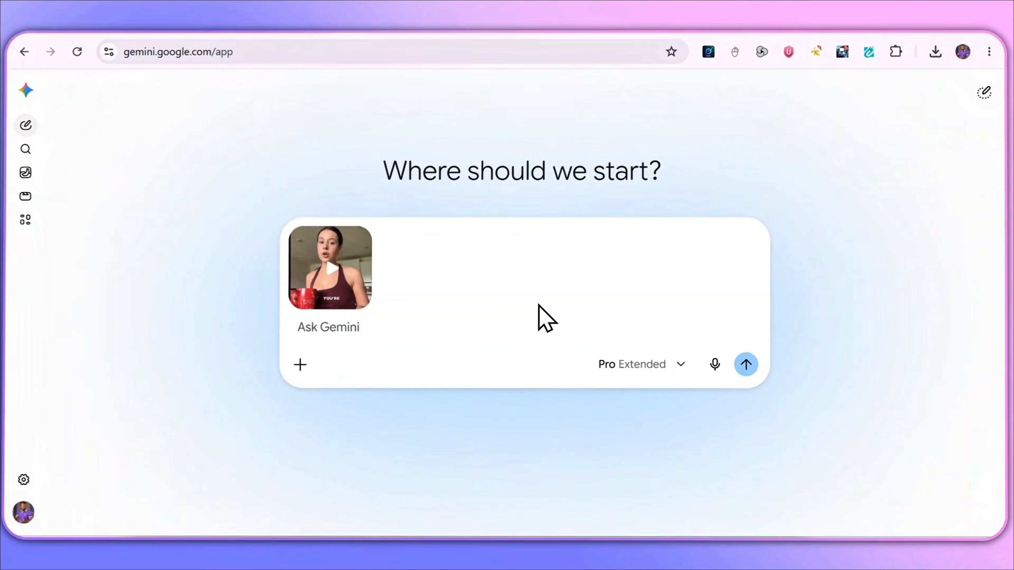
- Attach the Wizbolo bottle image alongside the screenshot and check it in the enlarged view, saving on exit
left_click(305, 364)
left_click(331, 179)
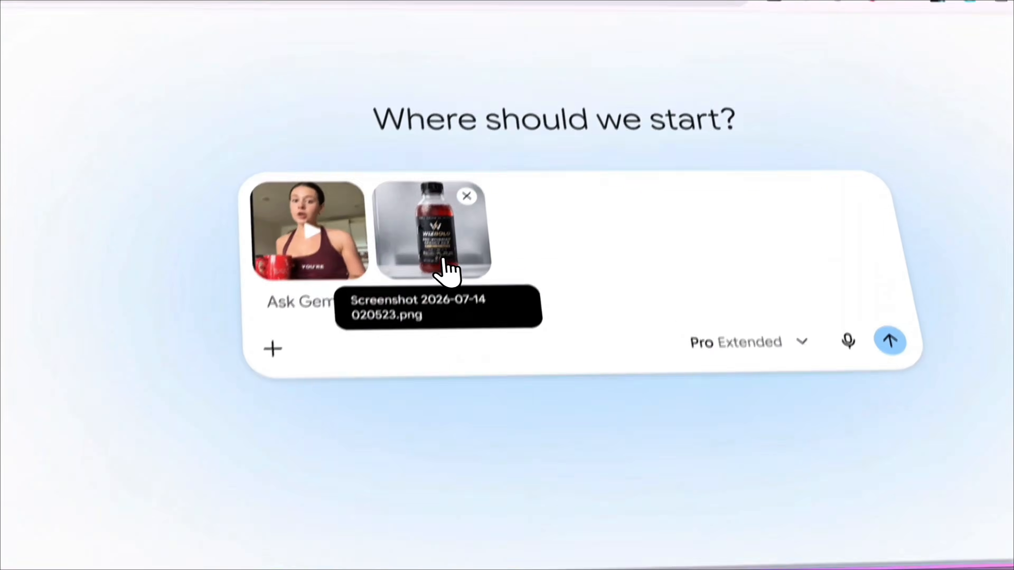
left_click(445, 260)
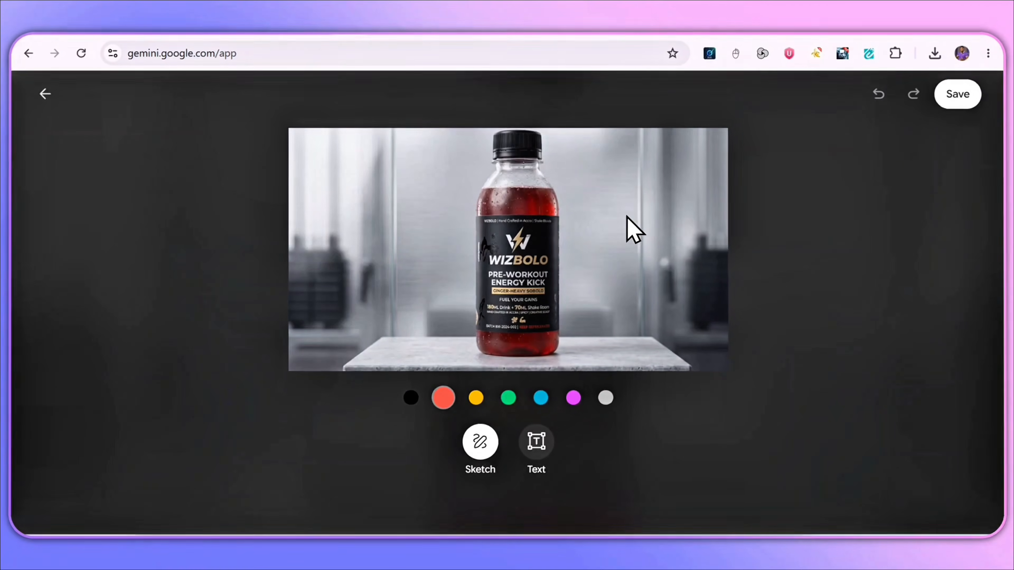
left_click(958, 94)
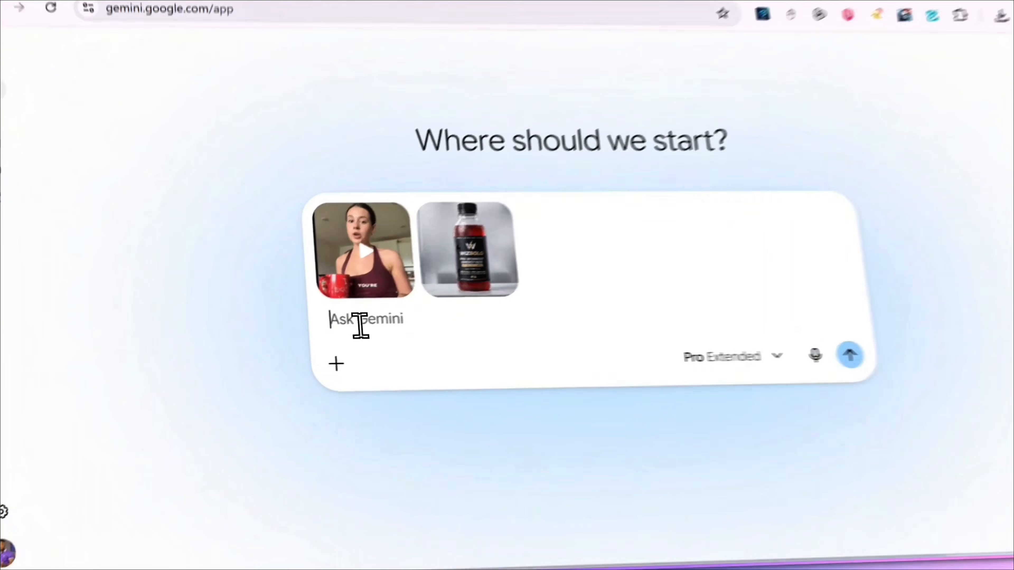
- Enter a request for a JSON prompt recreating the image, ignoring text and buttons, and replacing what she is holding with the drink (wizbolo) bottle
type("Give me a json prompt to recreate this image, ignore every text and button on it and also, replace what he is holding with the drink (wizbolo) bottle")
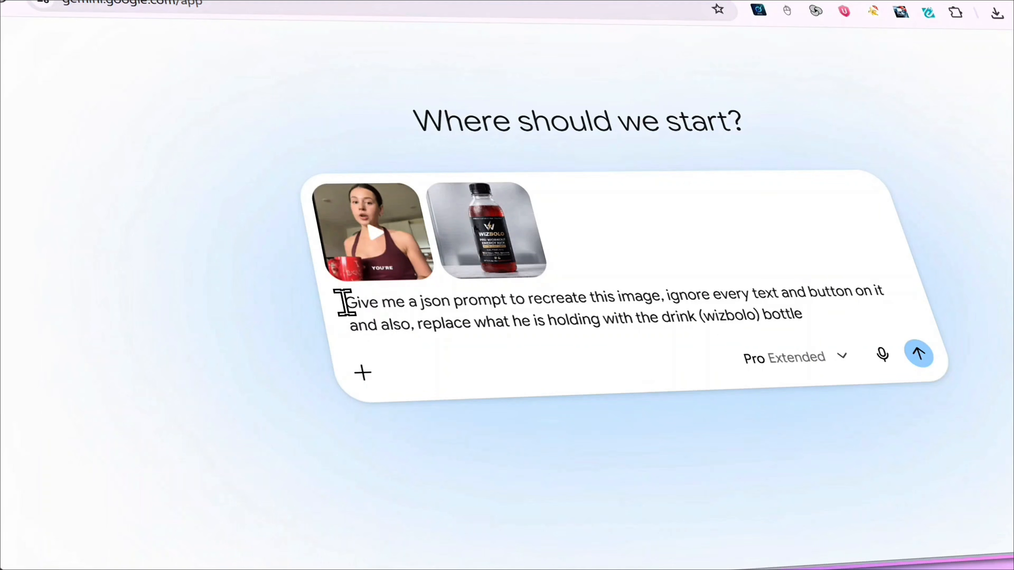
left_click_drag(363, 298, 495, 322)
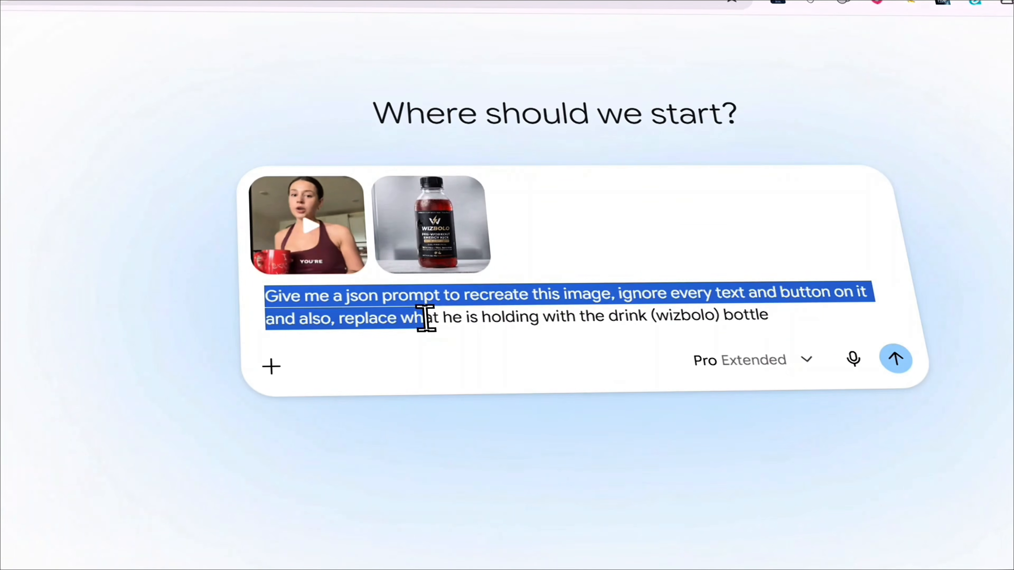
left_click_drag(427, 319, 471, 318)
left_click(451, 320)
type("s")
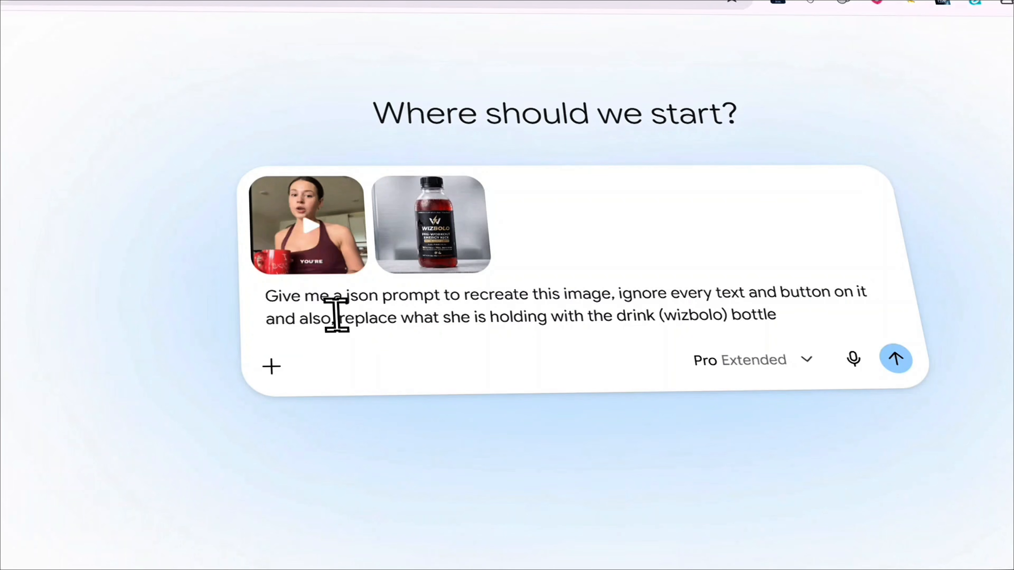
- Review the wording of the request and the attached bottle image
left_click_drag(336, 316, 428, 317)
left_click_drag(548, 317, 646, 319)
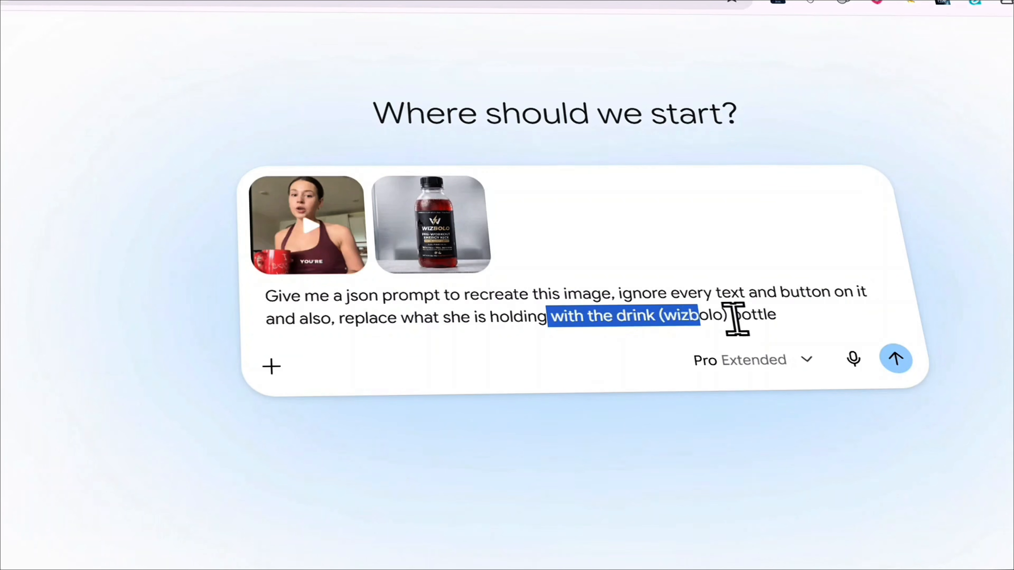
left_click_drag(264, 296, 774, 316)
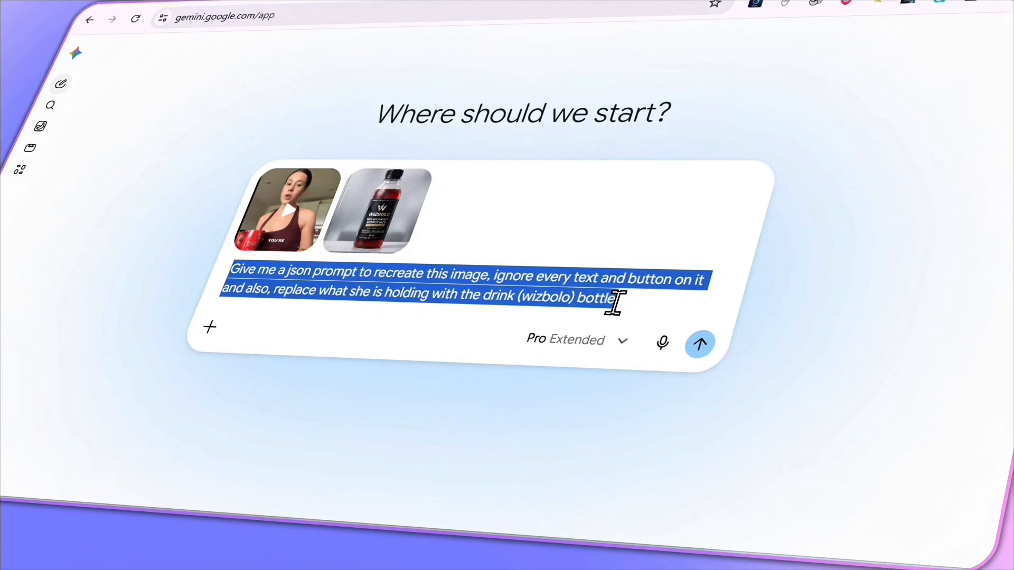
left_click(550, 298)
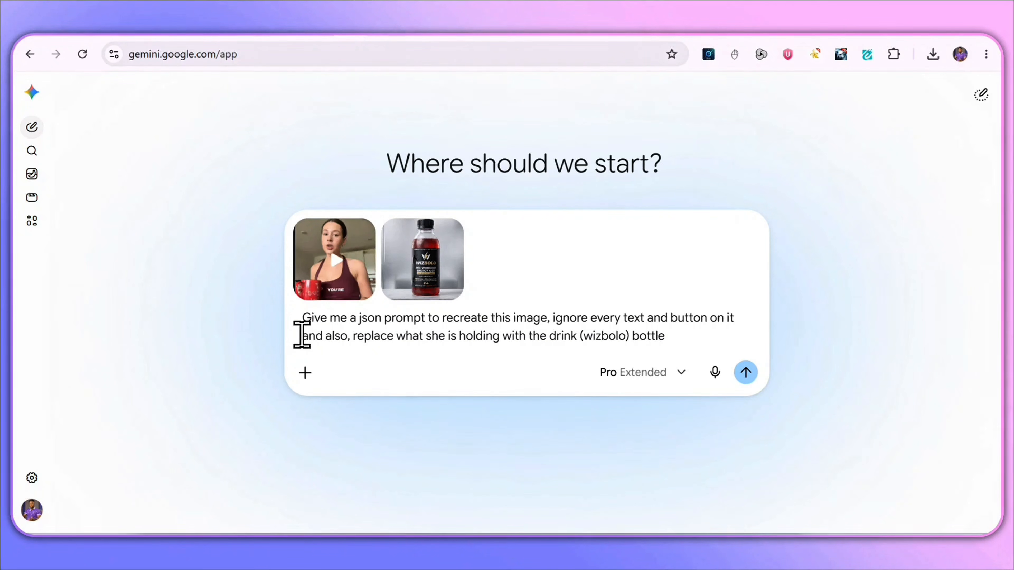
left_click_drag(302, 335, 680, 349)
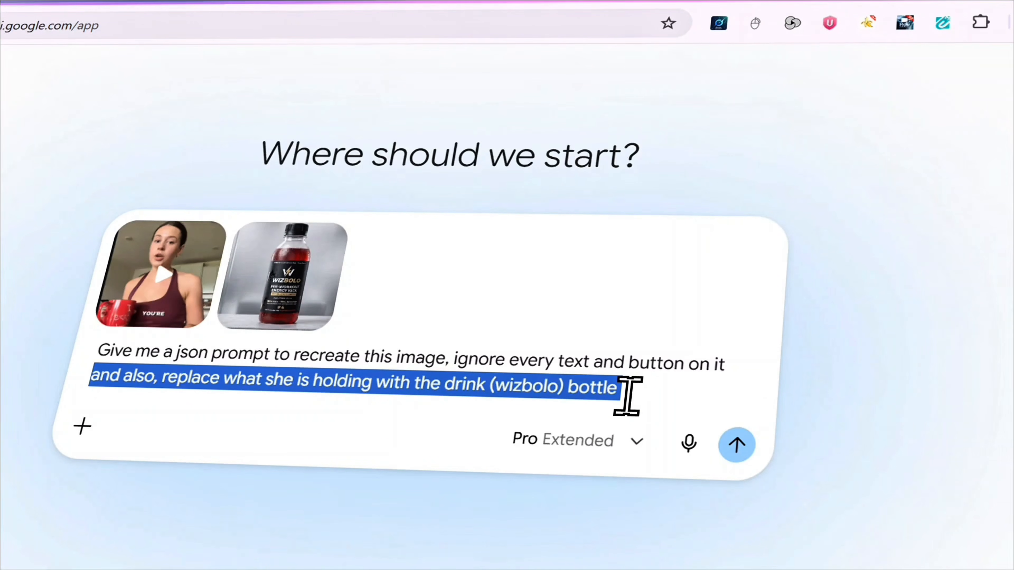
left_click(276, 307)
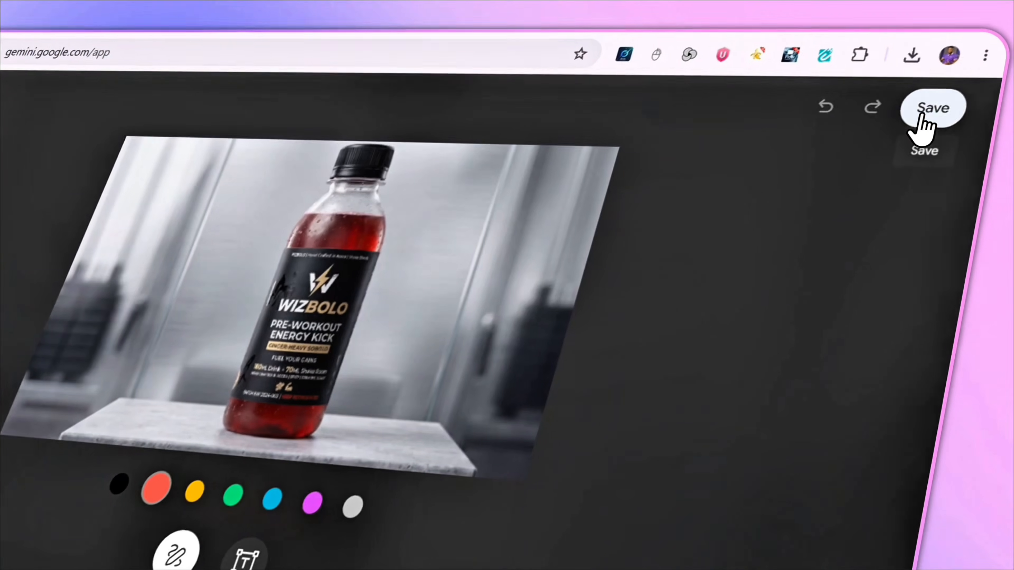
left_click(922, 115)
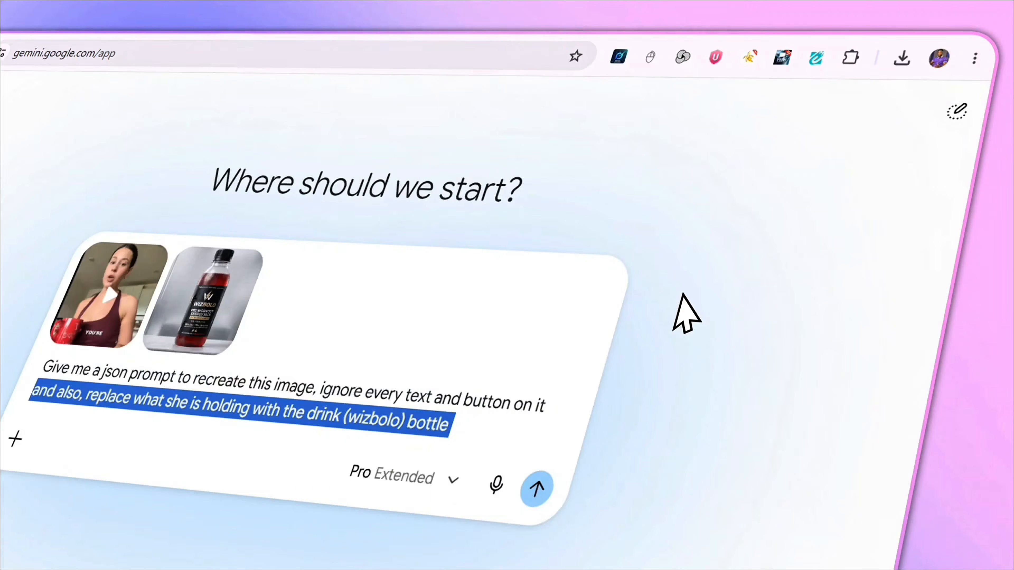
- Submit the JSON prompt request and choose to get the answer now instead of waiting for extended thinking
left_click(473, 422)
left_click(651, 373)
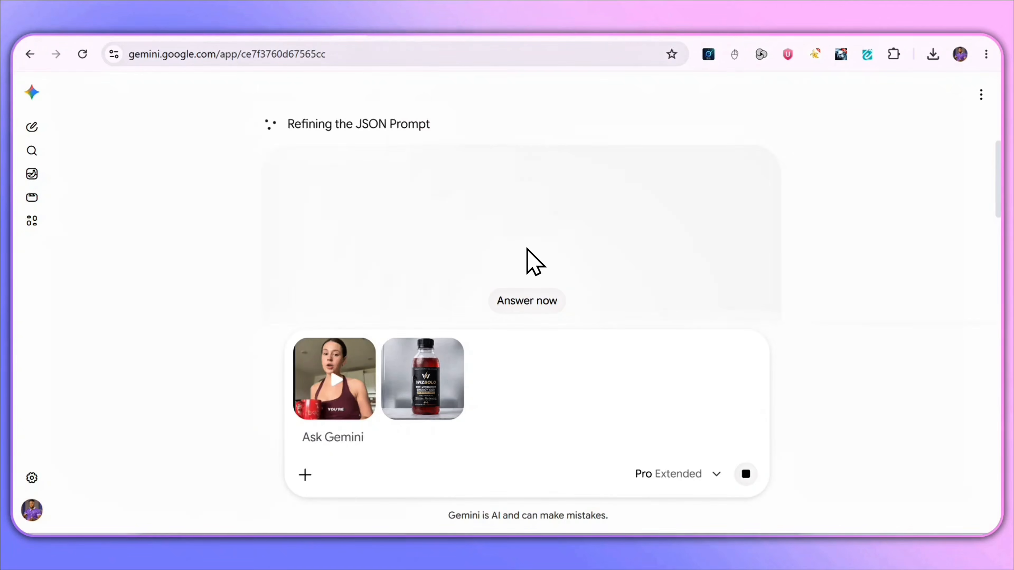
left_click(517, 300)
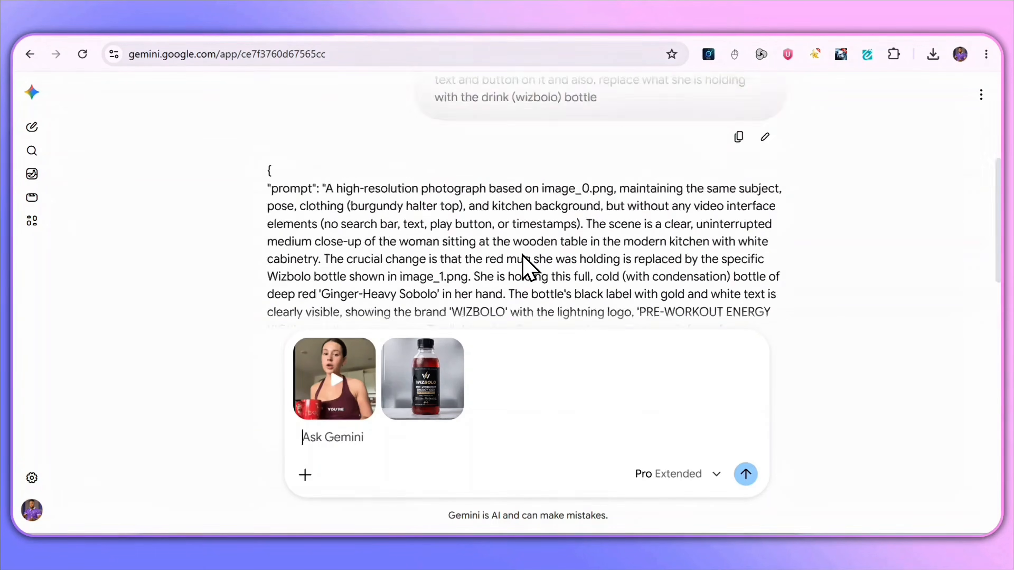
- Copy the generated JSON prompt and submit it in a new chat together with the woman's screenshot and the bottle image
scroll(312, 219, "down", 2)
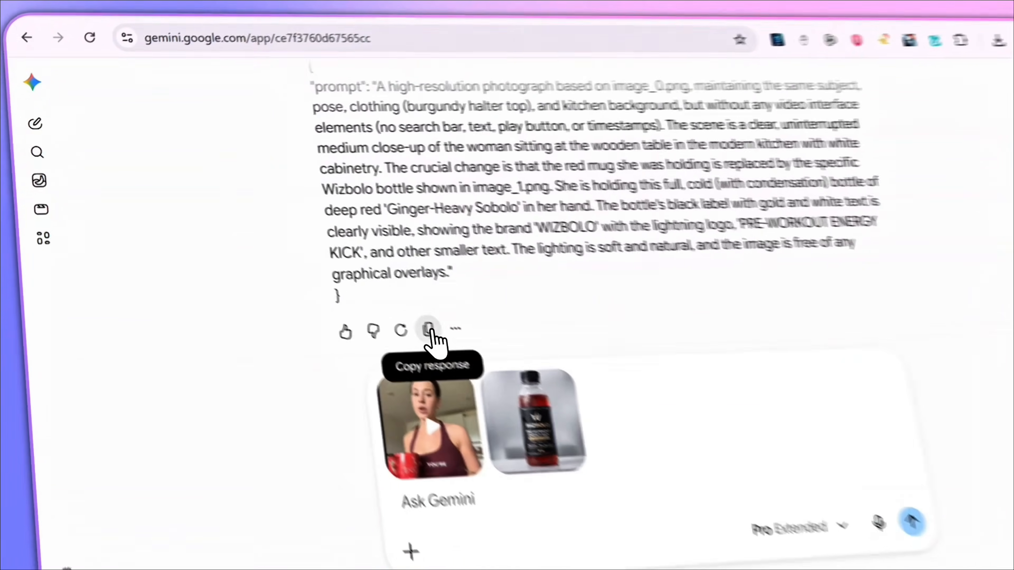
left_click(345, 303)
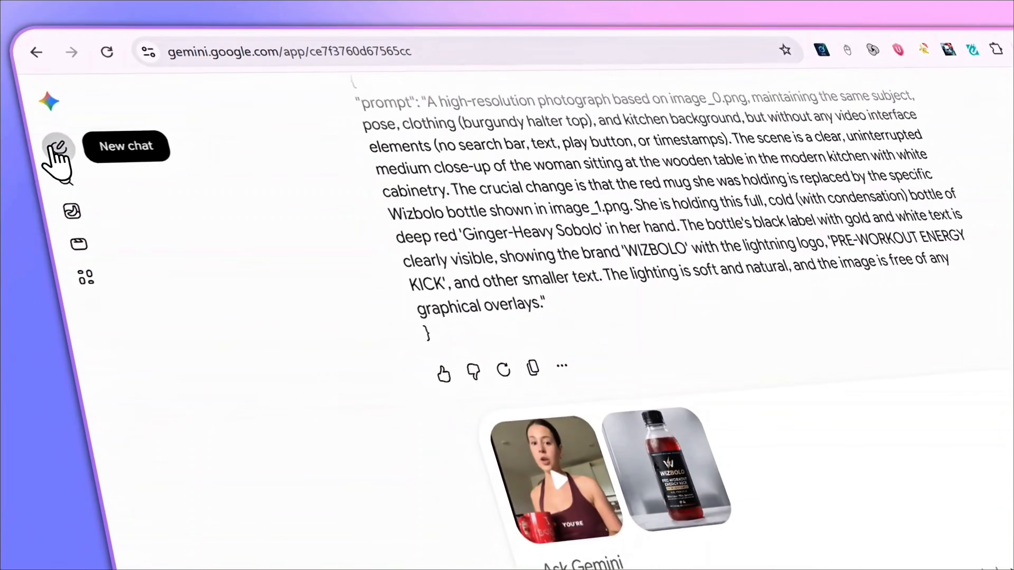
left_click(53, 149)
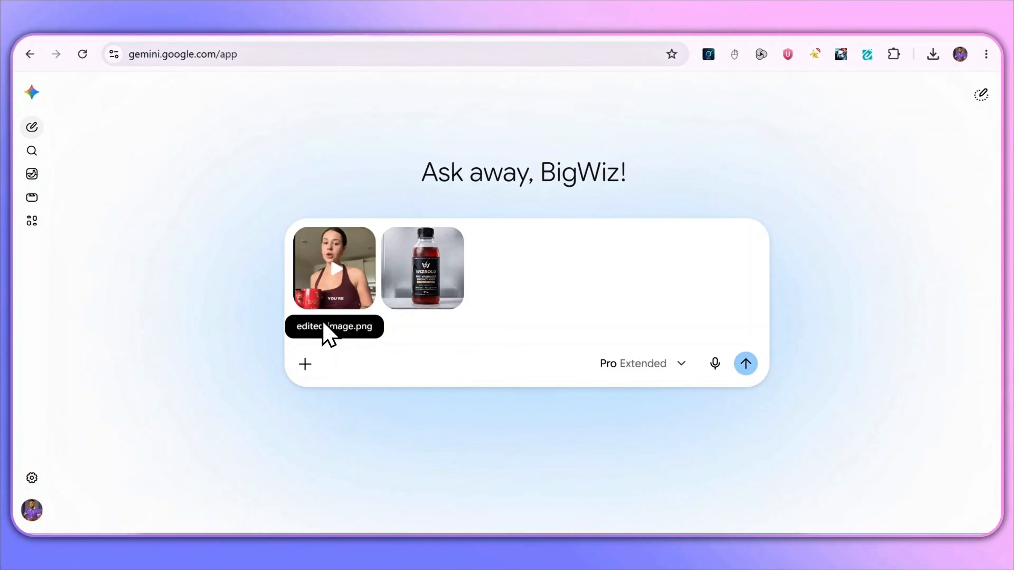
key("ctrl+v")
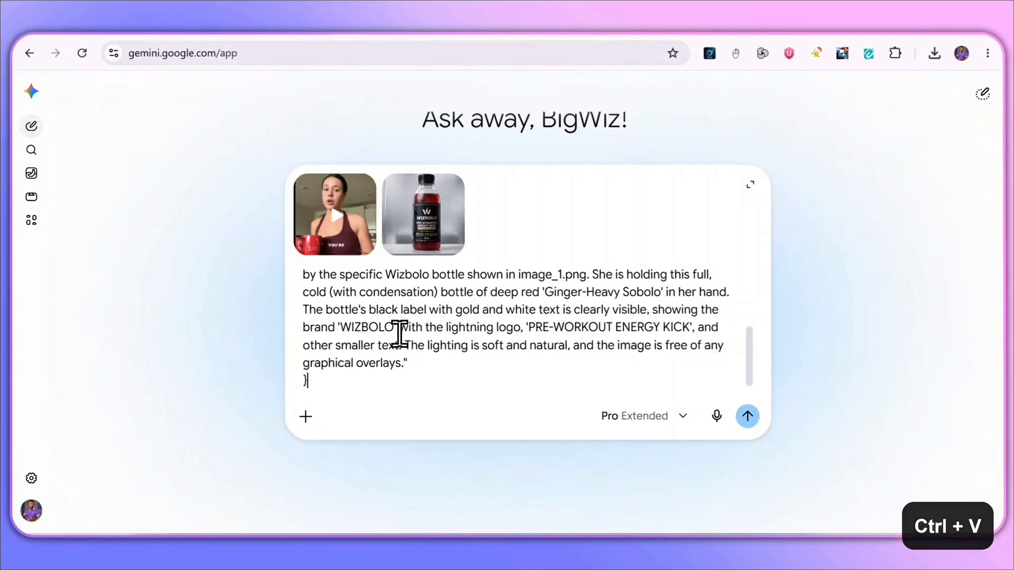
scroll(450, 312, "up", 3)
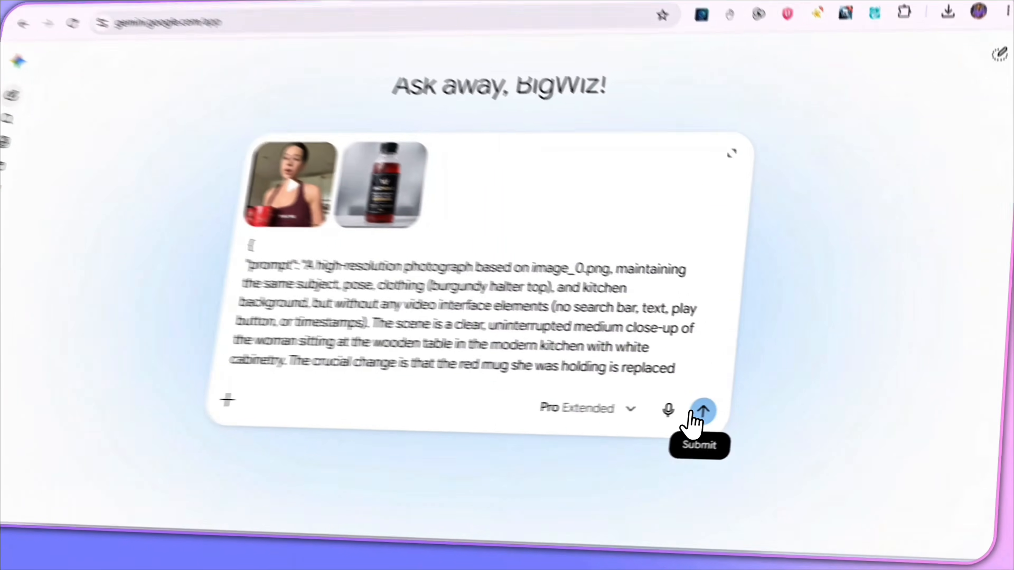
left_click(745, 416)
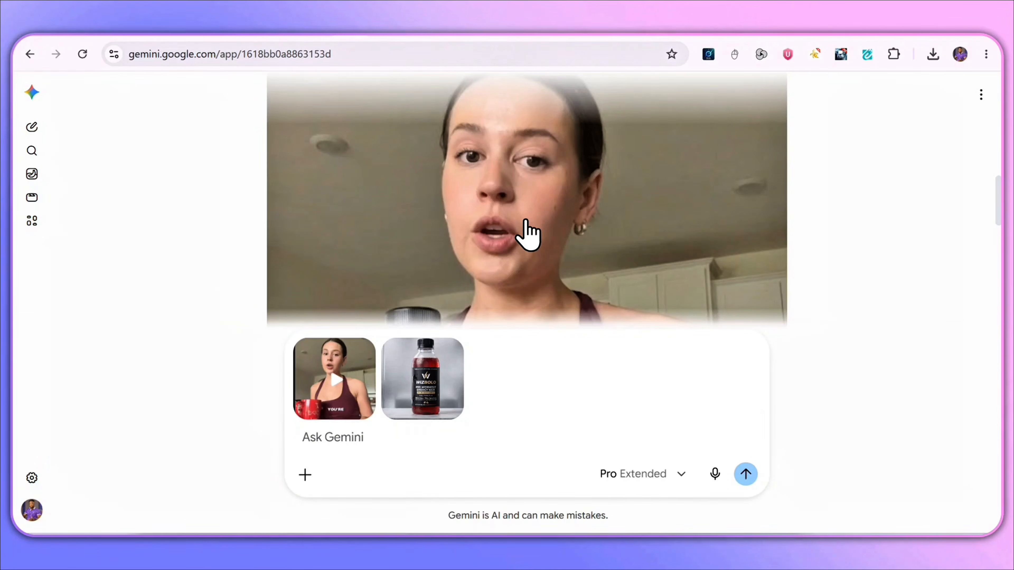
- Open the generated image of the woman holding the Wizbolo bottle in the enlarged view and save it
left_click(527, 235)
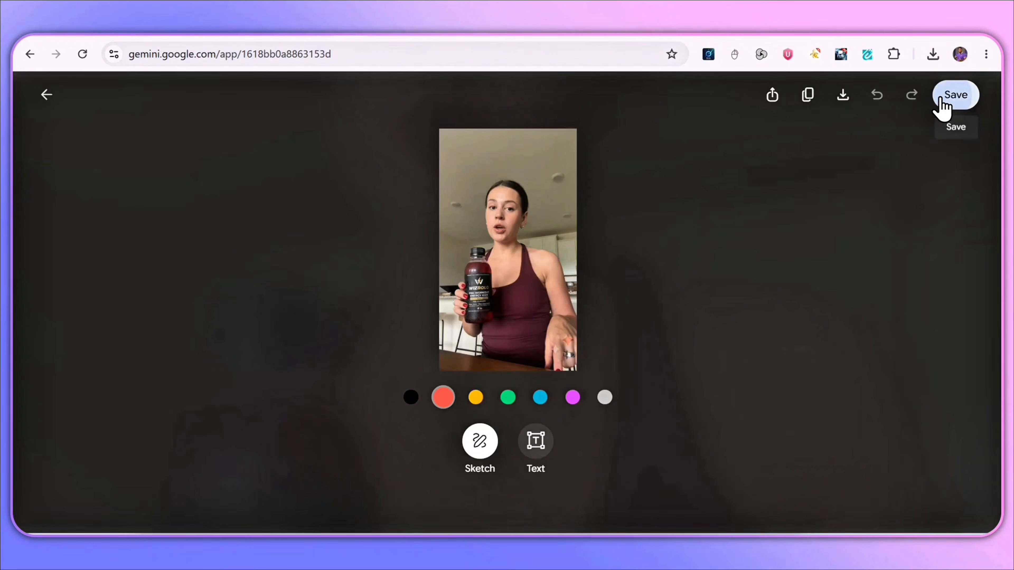
left_click(940, 96)
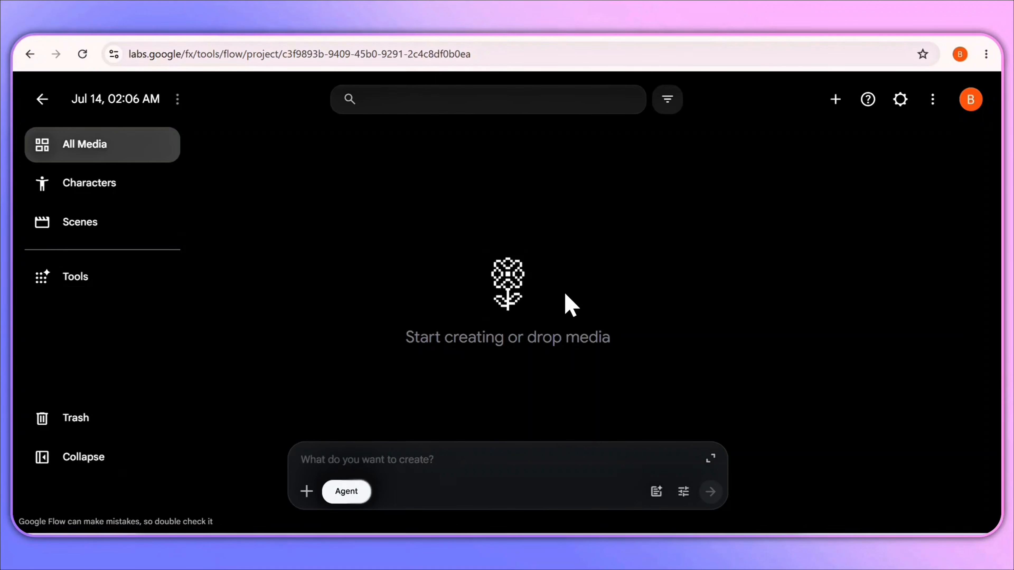
- Turn off Agent mode and set the generation to Video from Frames with a 9:16 aspect ratio and 1x output
left_click(346, 491)
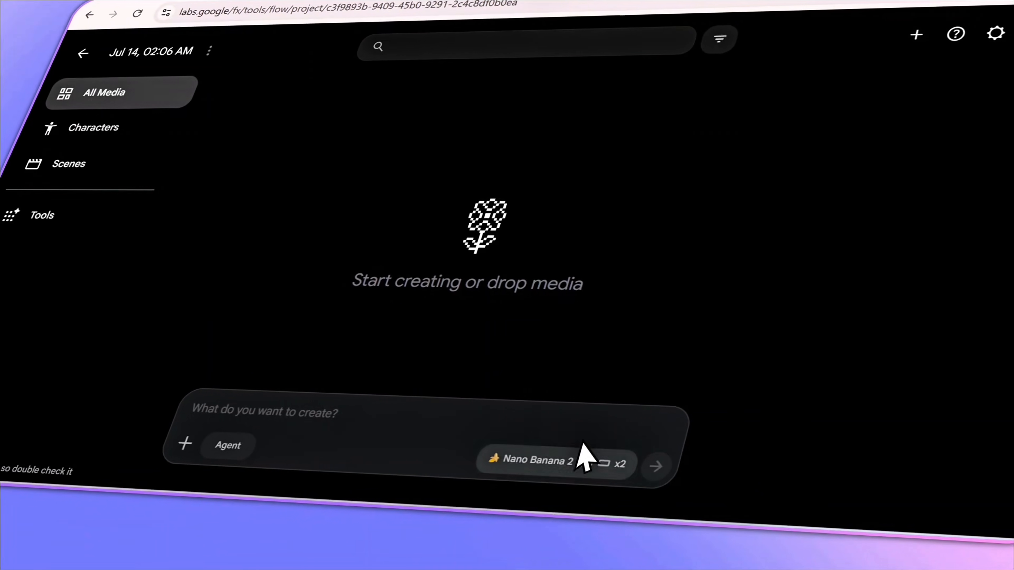
left_click(554, 462)
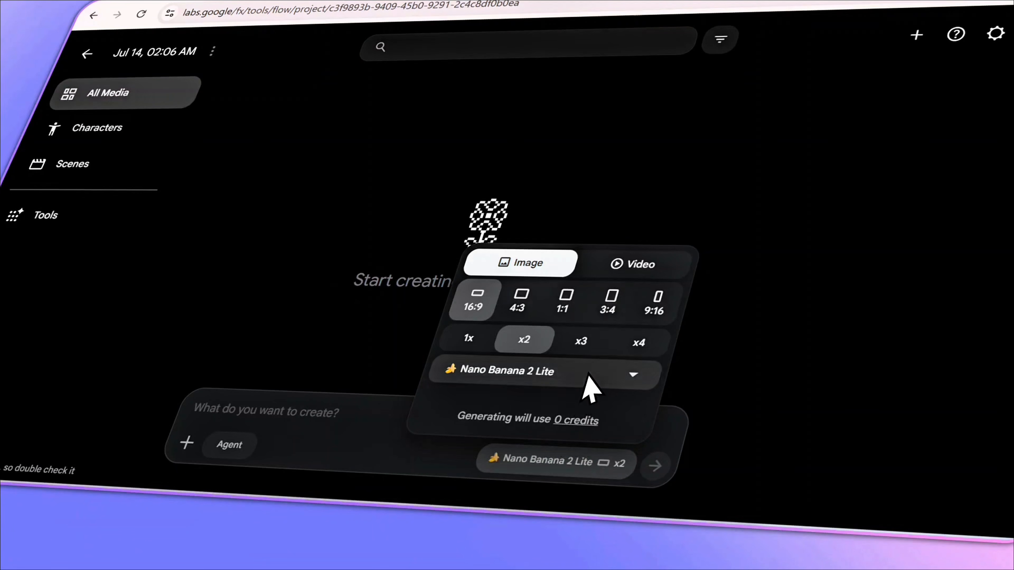
left_click(626, 267)
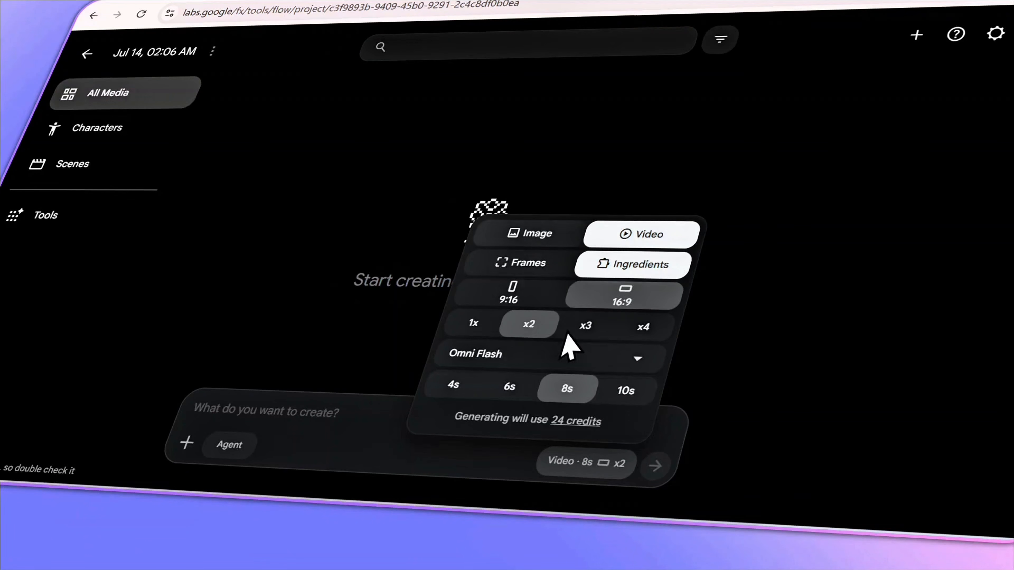
left_click(532, 262)
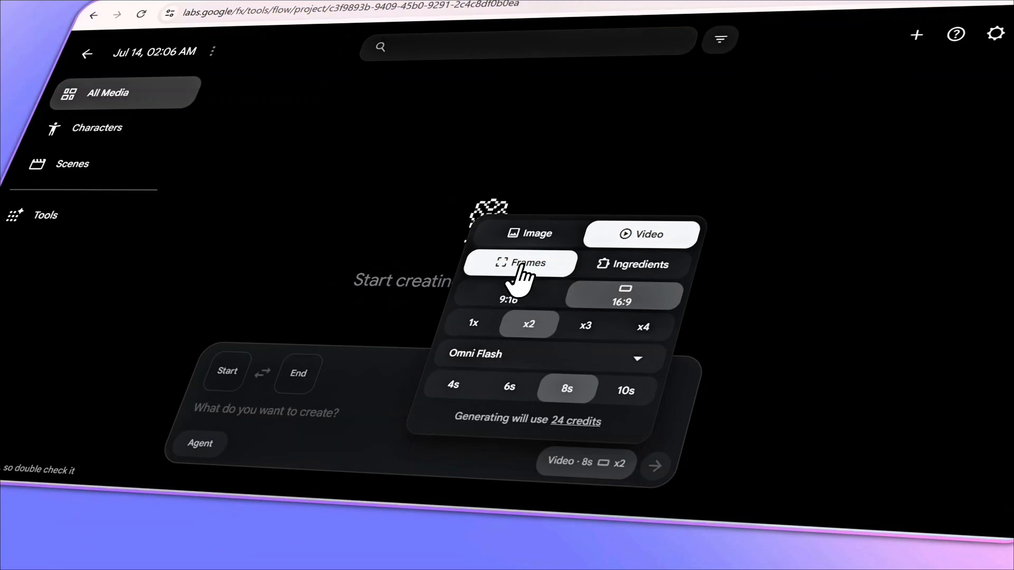
left_click(510, 295)
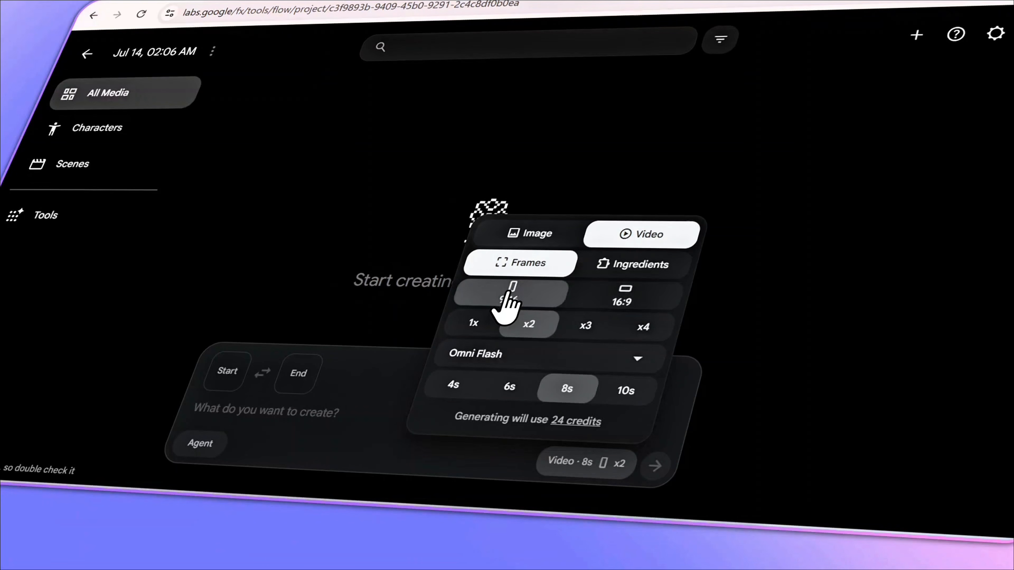
left_click(471, 324)
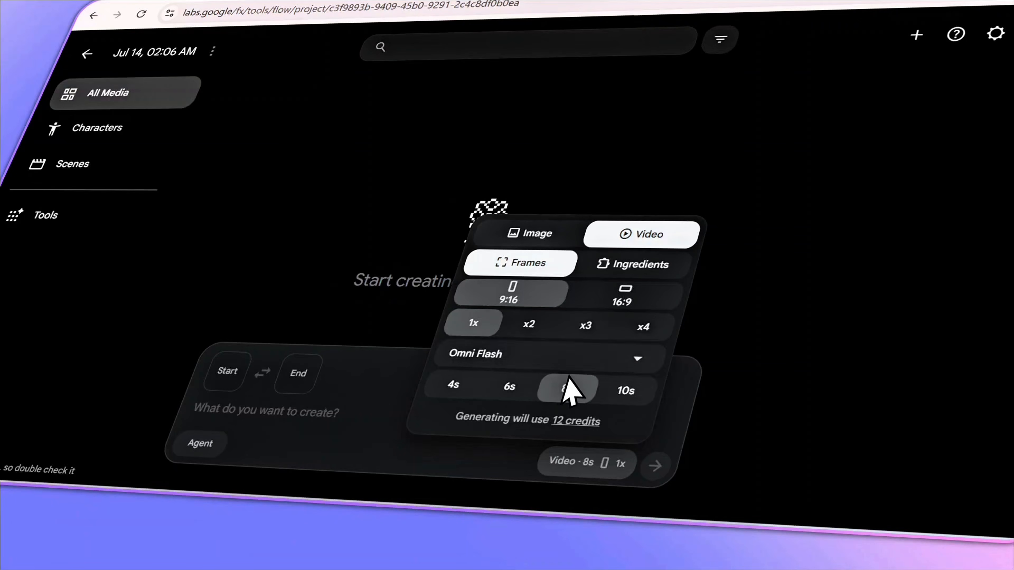
- Choose the Omni Flash model and a 10s duration for the video, and close the generation settings
left_click(594, 357)
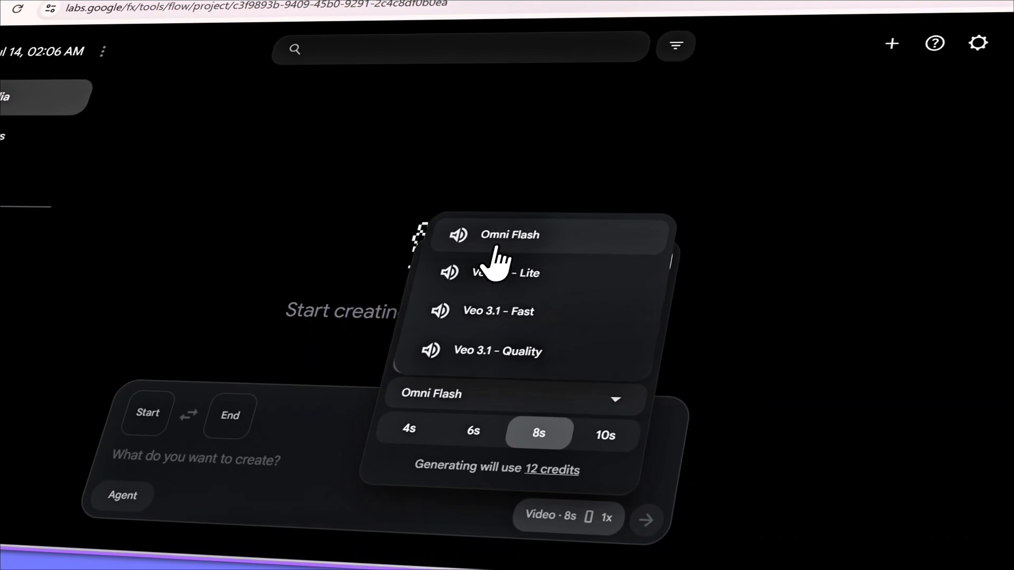
left_click(501, 257)
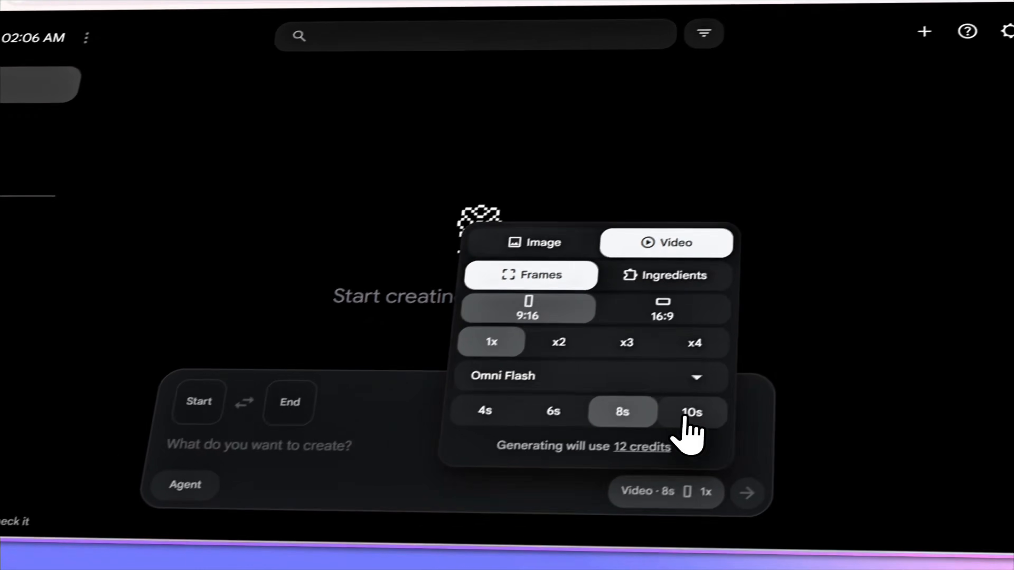
left_click(605, 435)
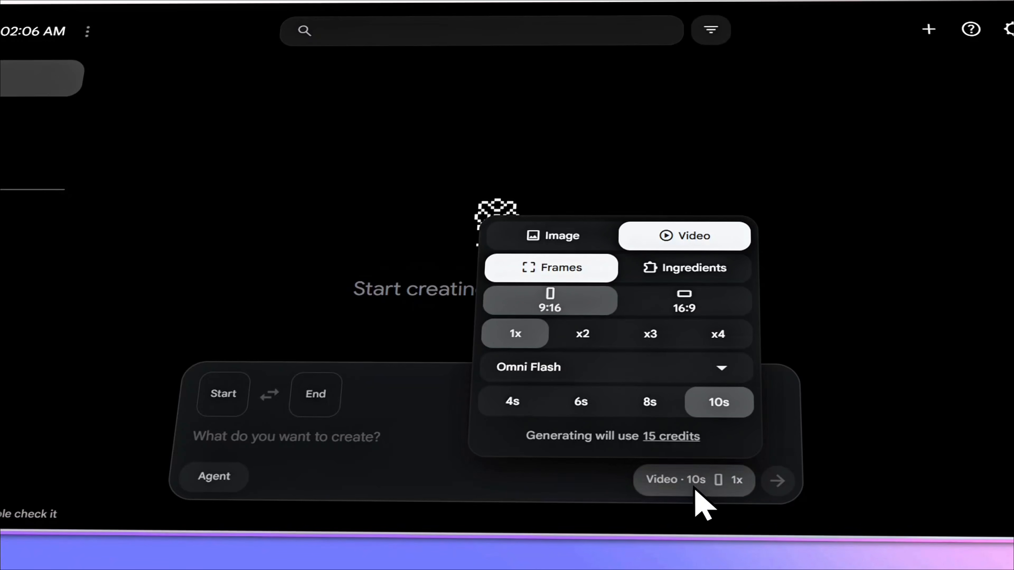
left_click(311, 432)
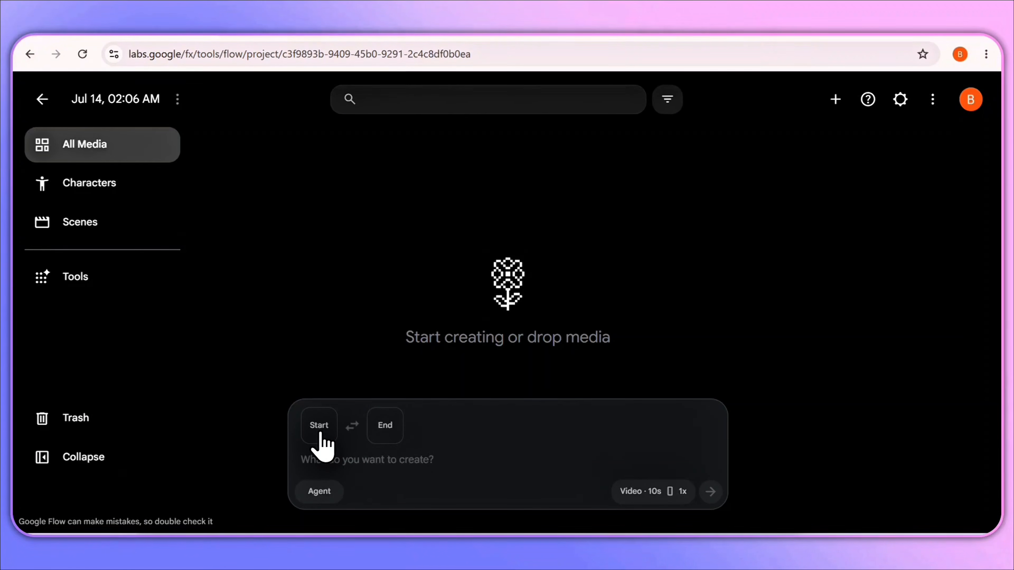
- Upload the Gemini-generated image of the woman with the Wizbolo bottle and add it to the prompt as the start frame
left_click(321, 436)
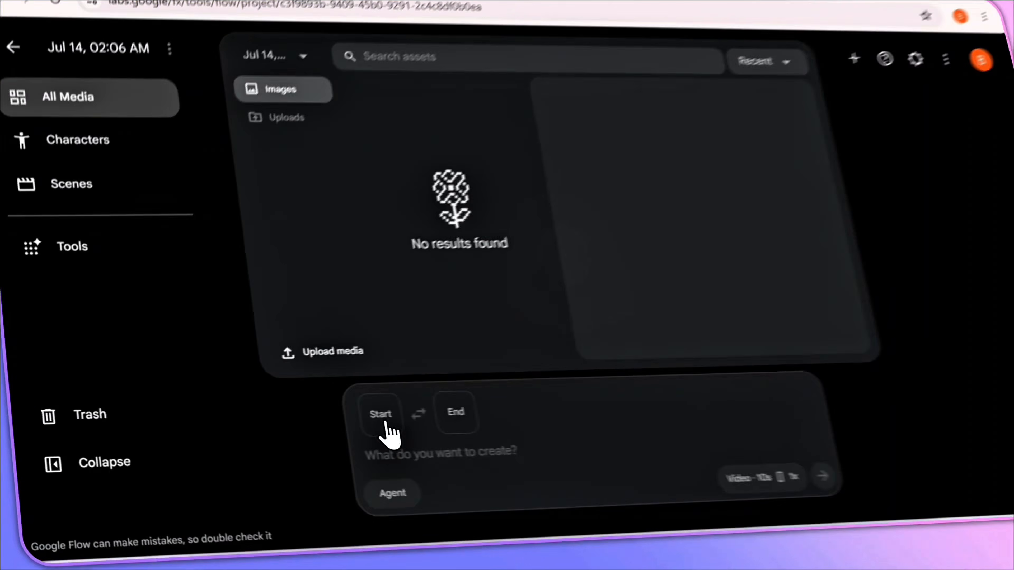
left_click(279, 375)
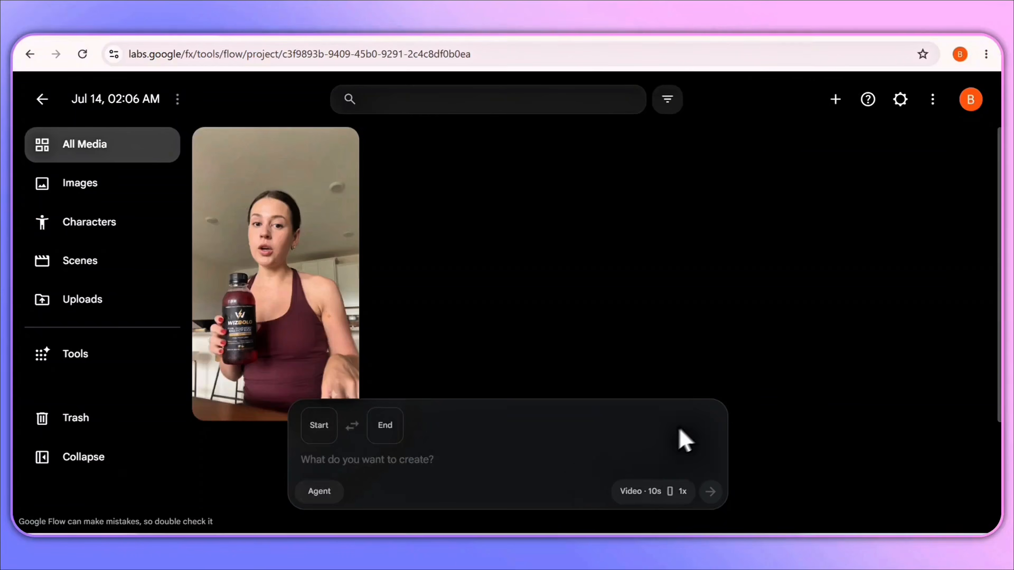
left_click(320, 436)
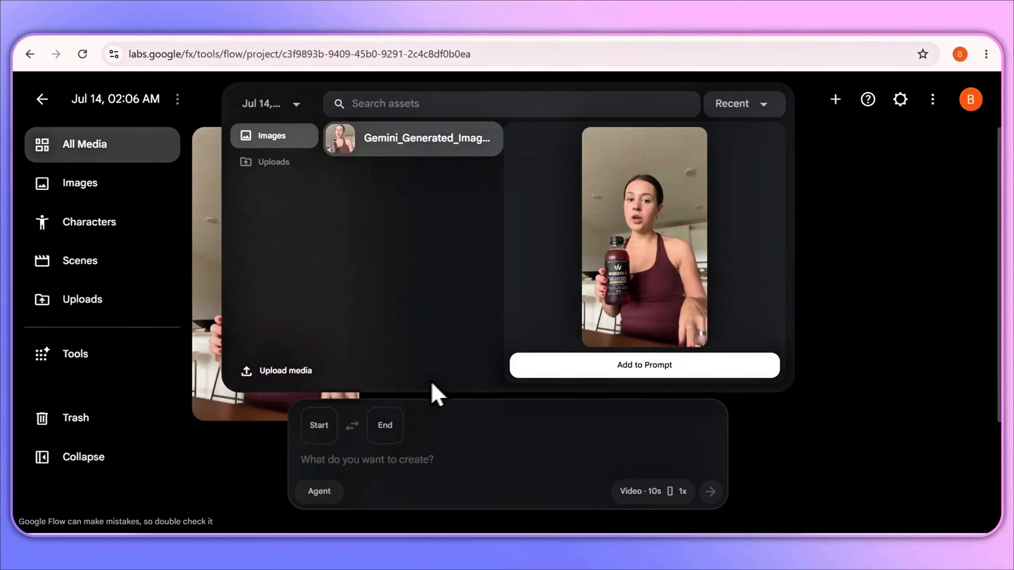
left_click(613, 369)
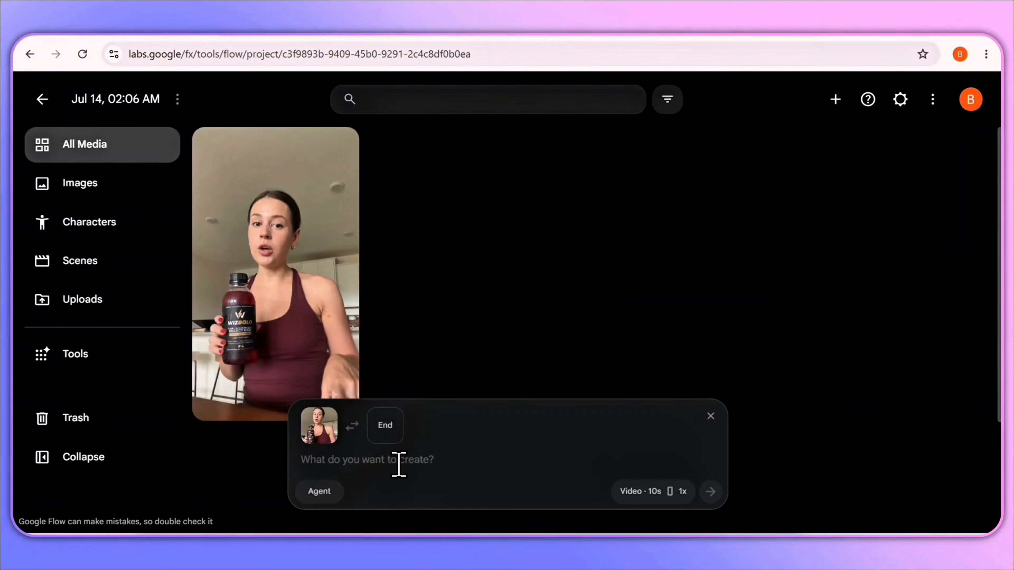
- Submit the video prompt: Make her say "Guys, i just got Wizbolo and itit's truly amazing, you all should try it out"
type("Make her say")
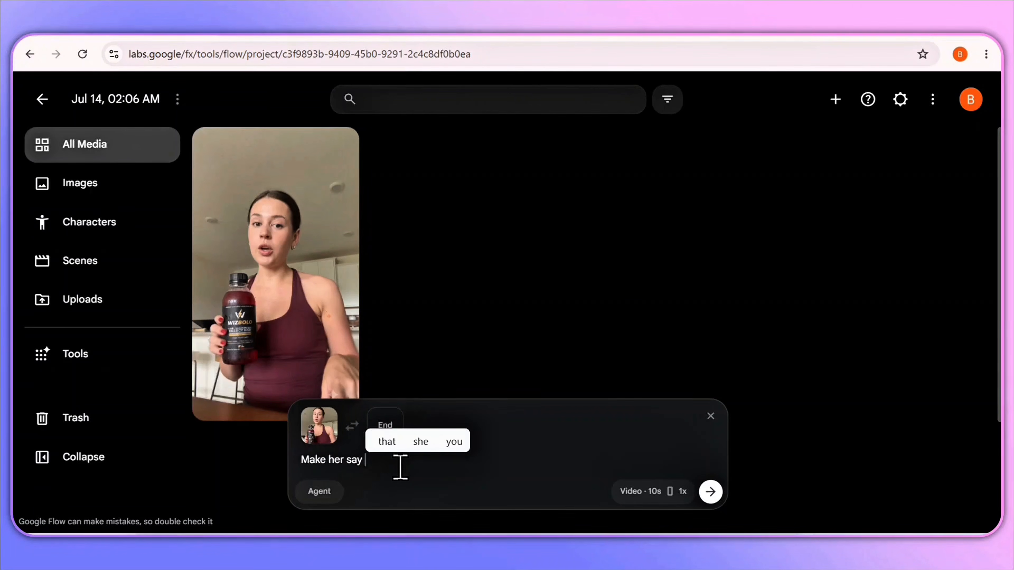
type(" \"Guys, I just got")
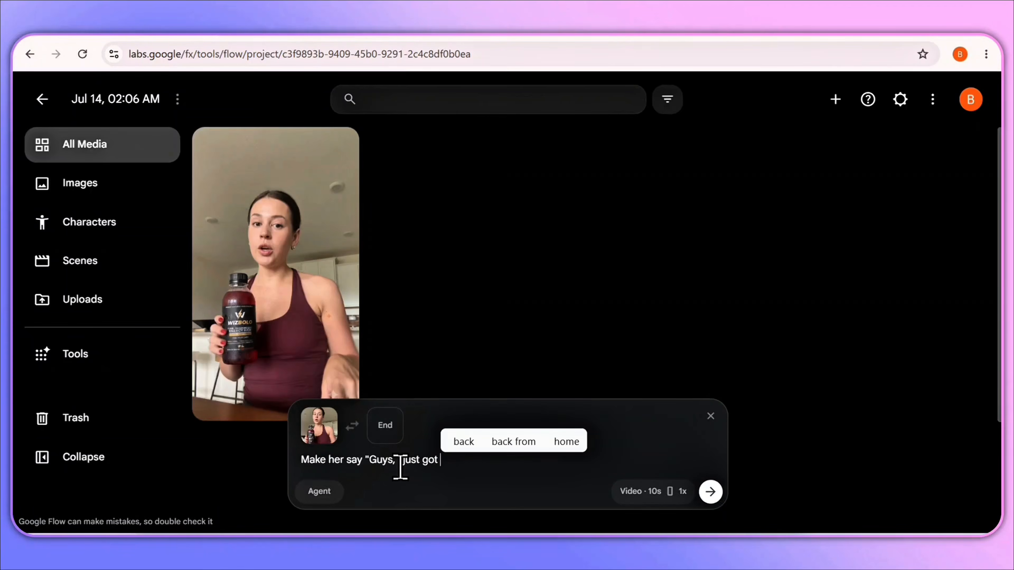
key("BackSpace")
key("BackSpace")
type("and truly amazing, you")
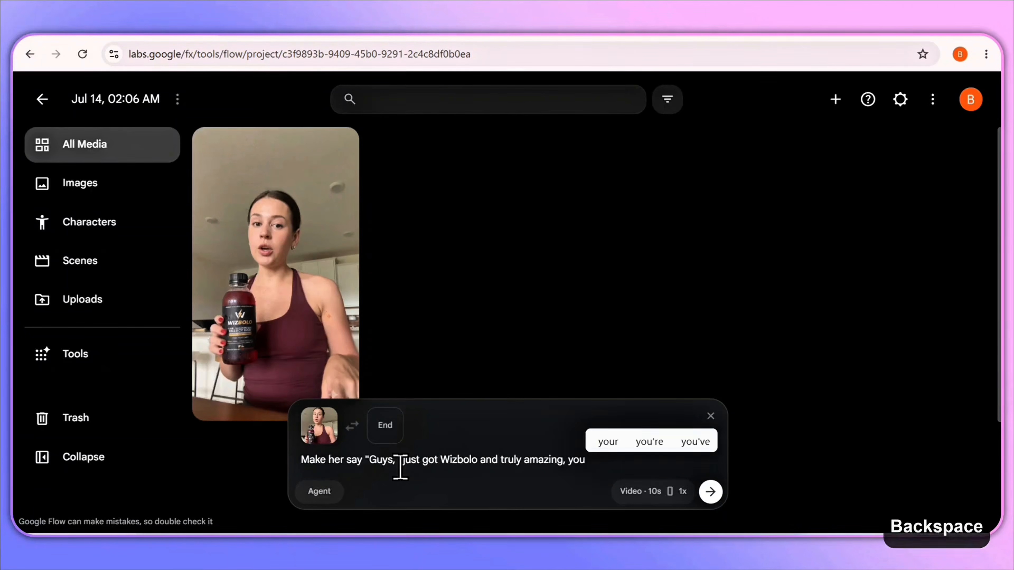
type(" all should try it out")
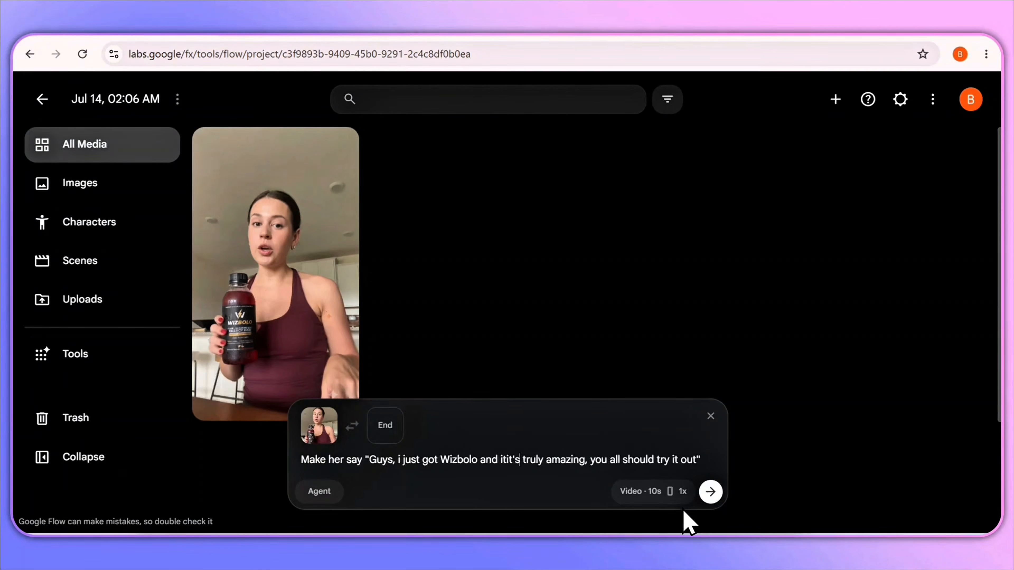
left_click(709, 504)
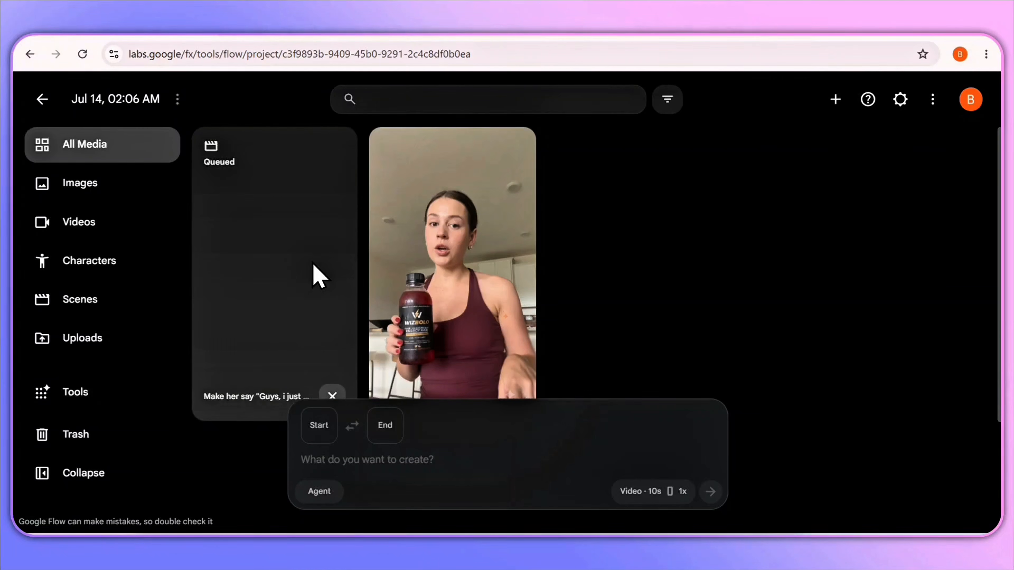
- Open the generated clip and submit the edit request "she opened the bottle and drink some after making that statement"
left_click(272, 286)
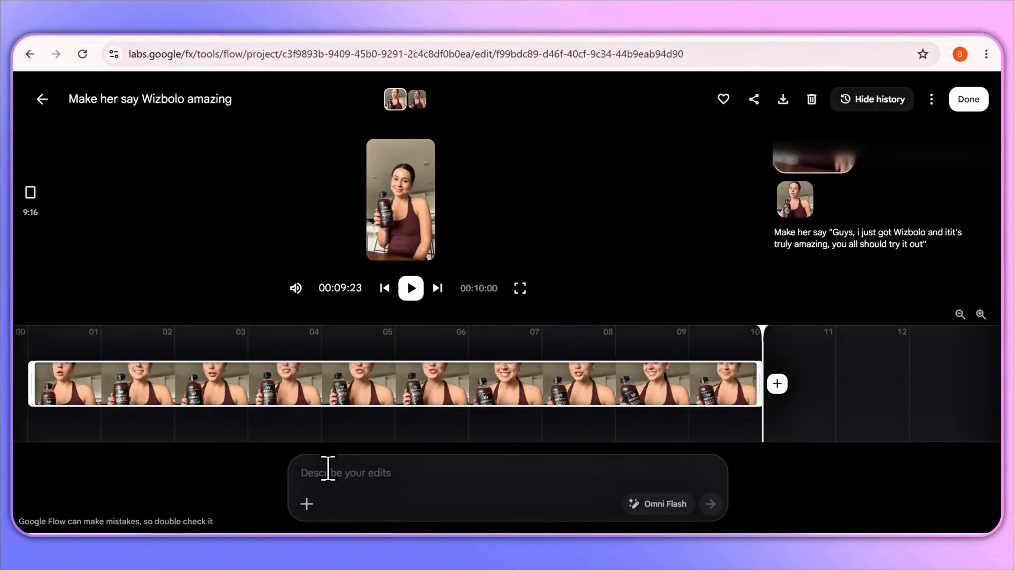
type("opeopened the")
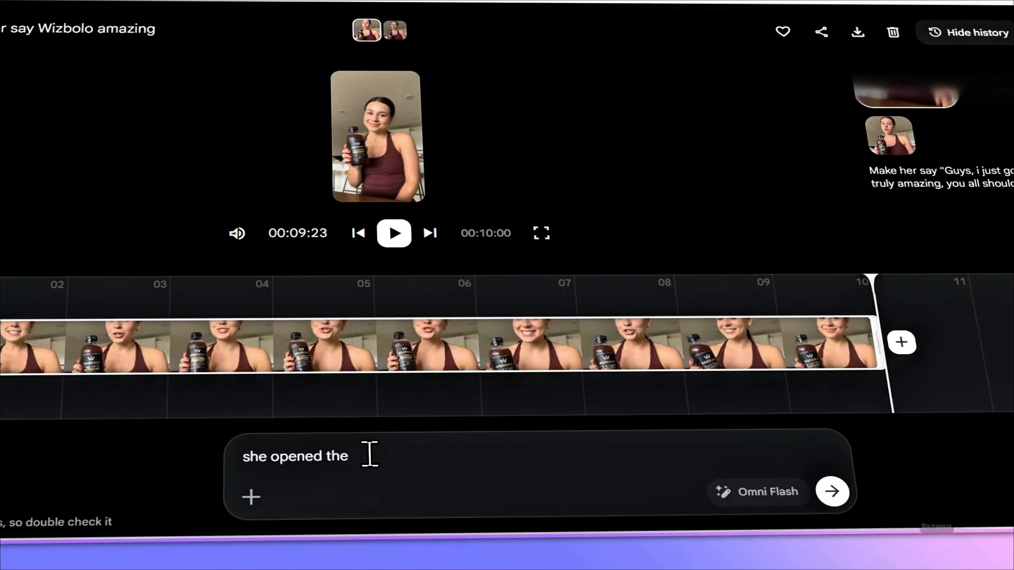
type(" bottle and s")
key("BackSpace")
type("drink some")
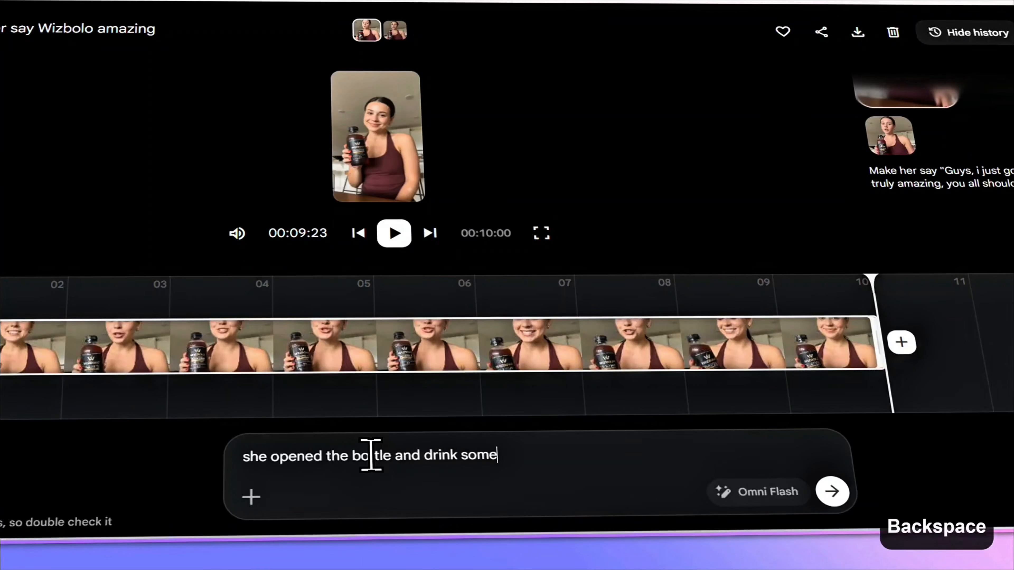
type(" after making that statement")
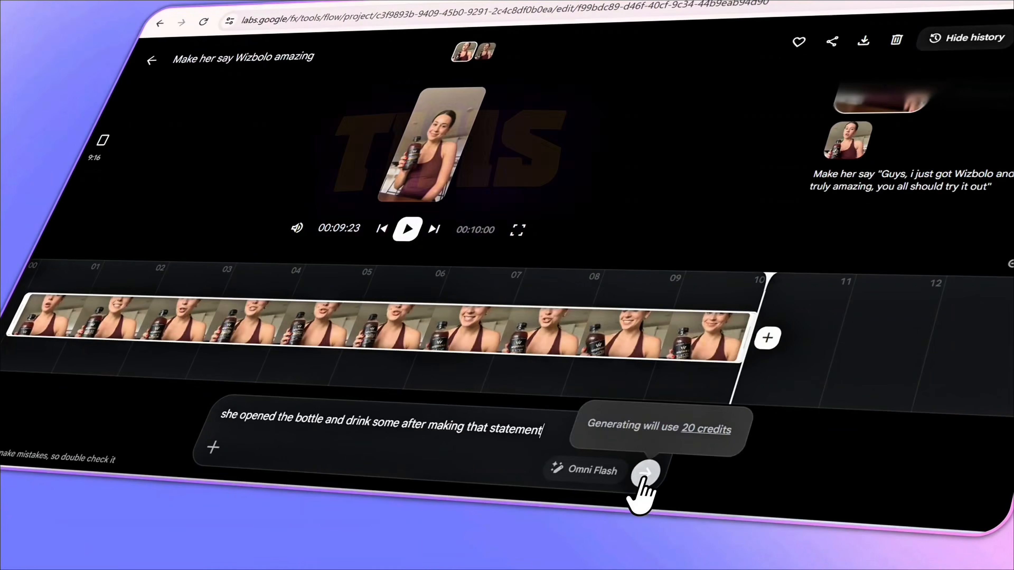
left_click(832, 492)
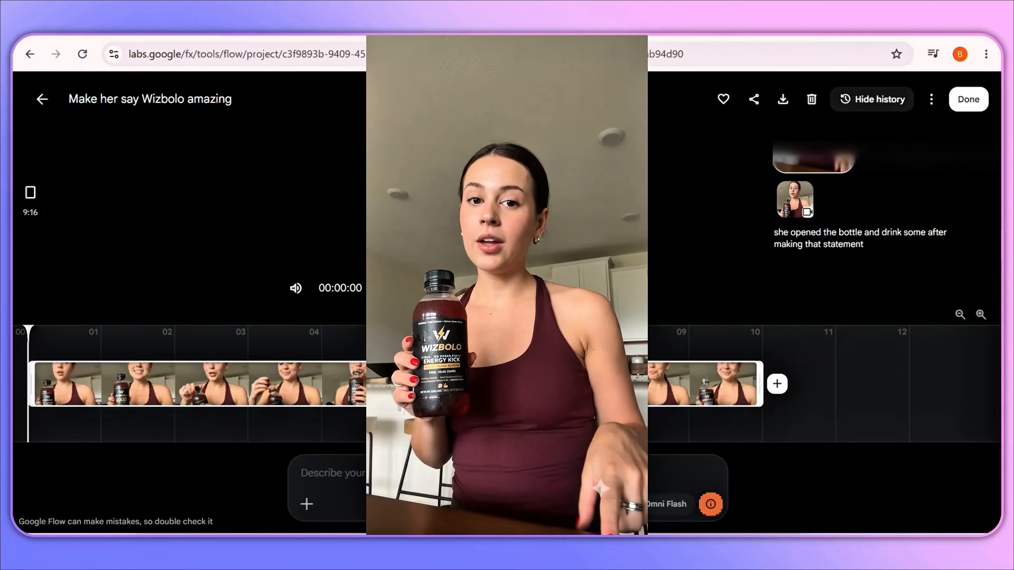
- Play the edited clip of the woman drinking from the bottle and download the video
left_click(411, 288)
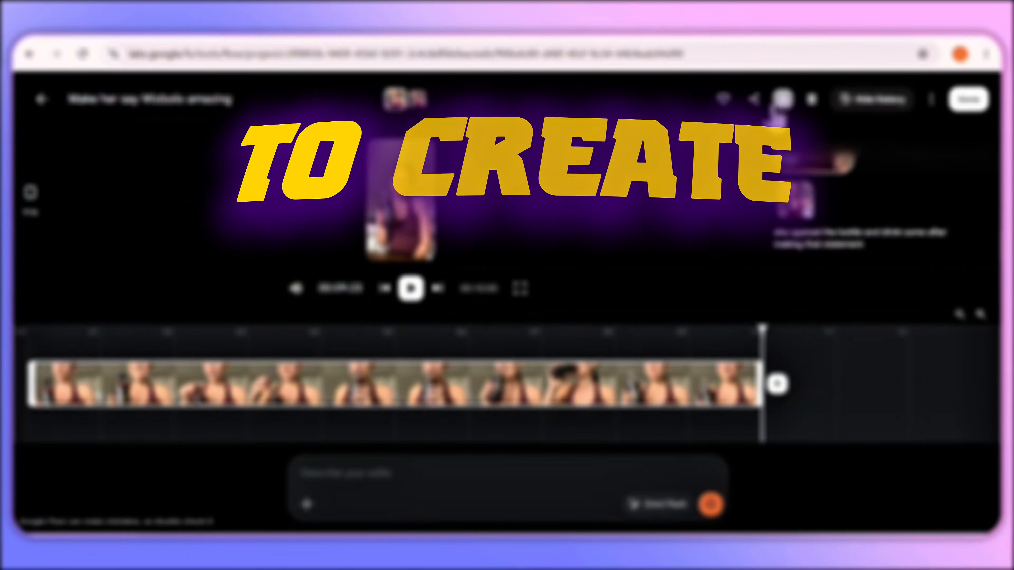
left_click(782, 101)
left_click(317, 90)
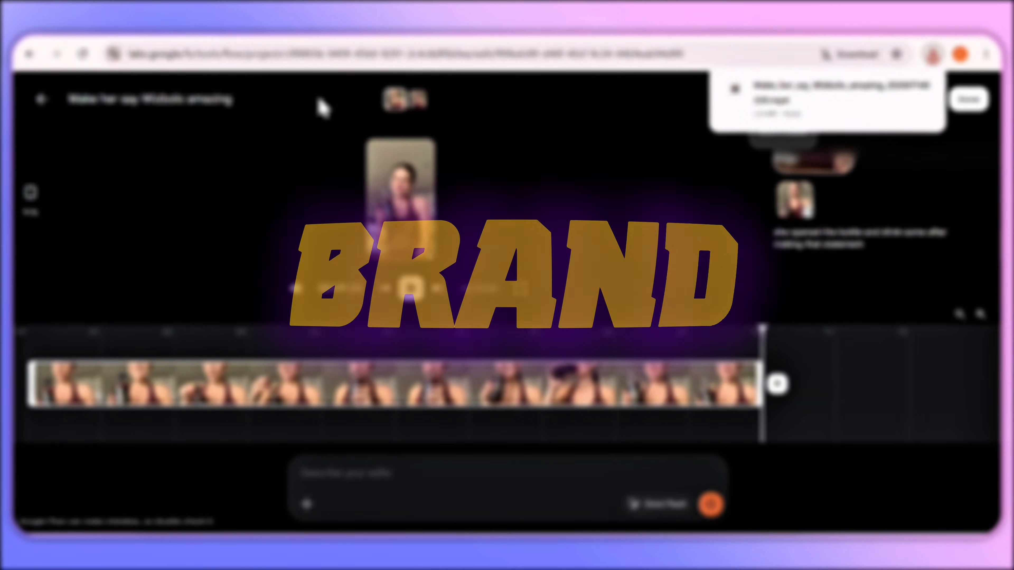
- Return to the project's media overview and open the list of video models in the generation settings
left_click(42, 100)
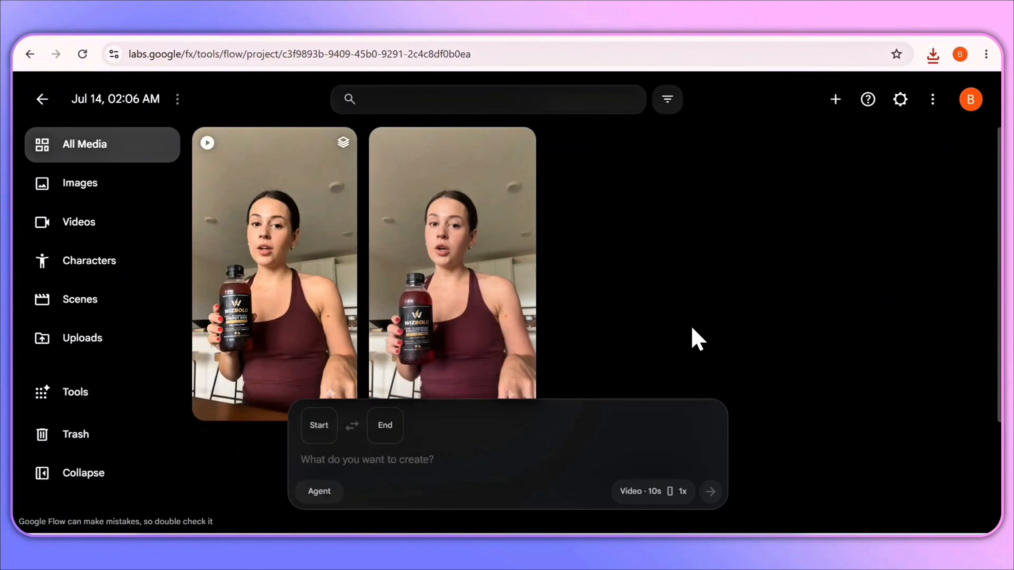
left_click(651, 491)
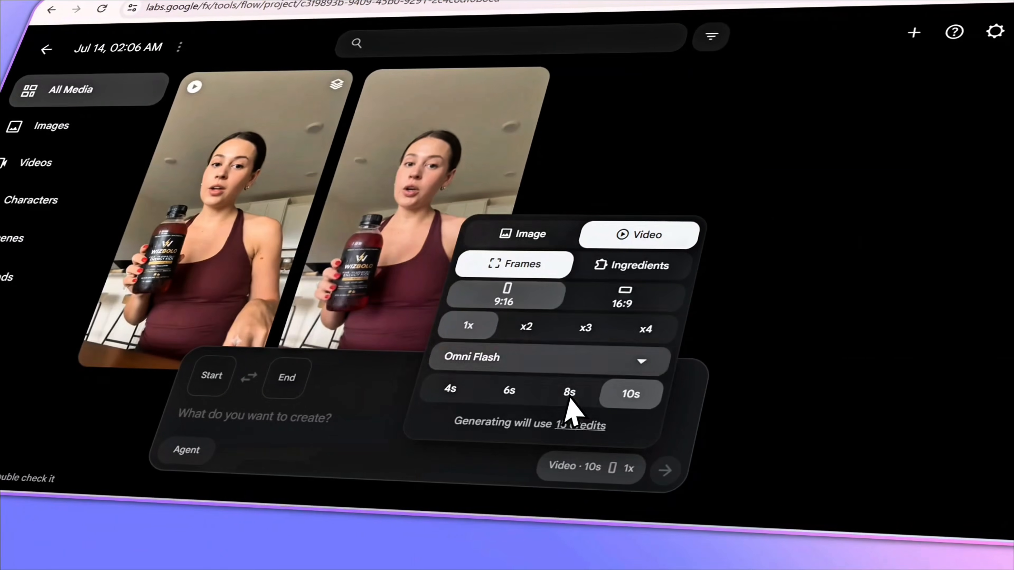
left_click(567, 390)
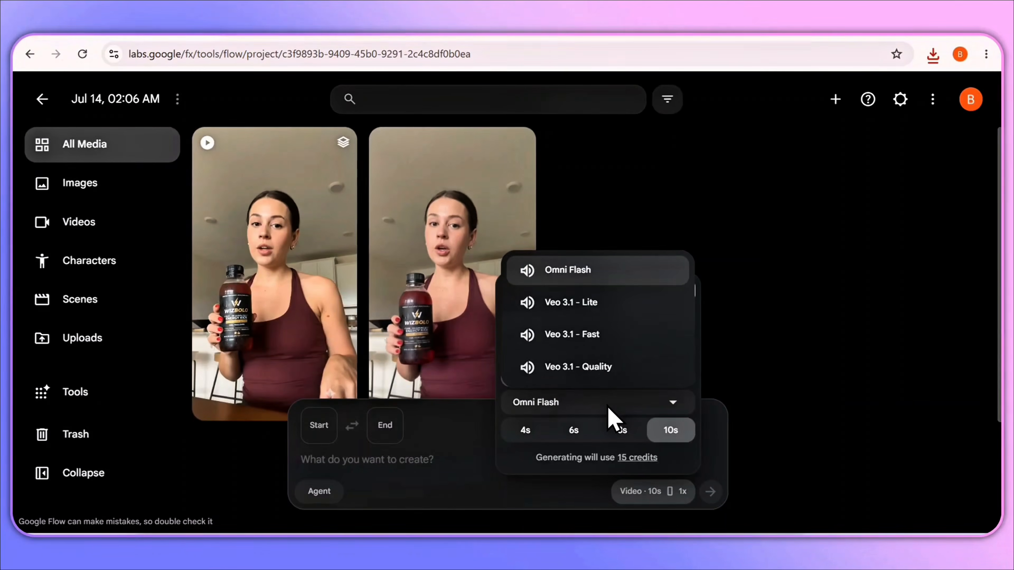